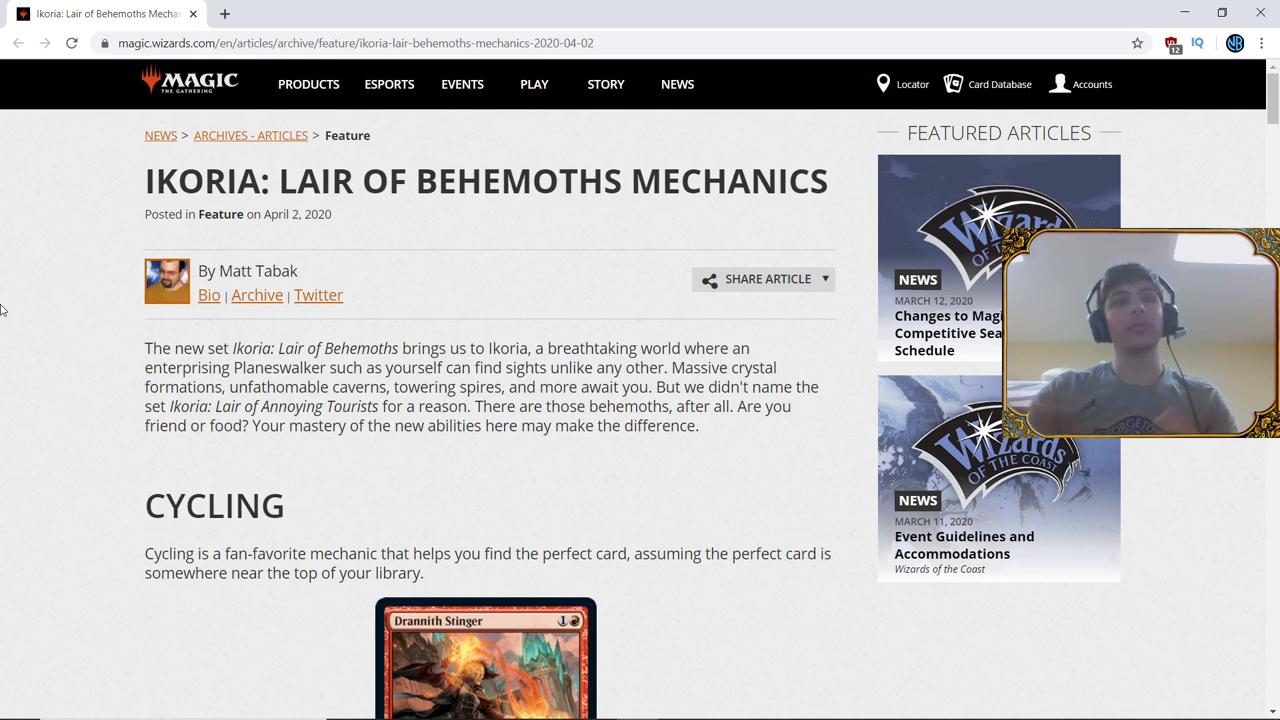
pyautogui.scroll(-1, 40, 307)
pyautogui.scroll(-3, 40, 307)
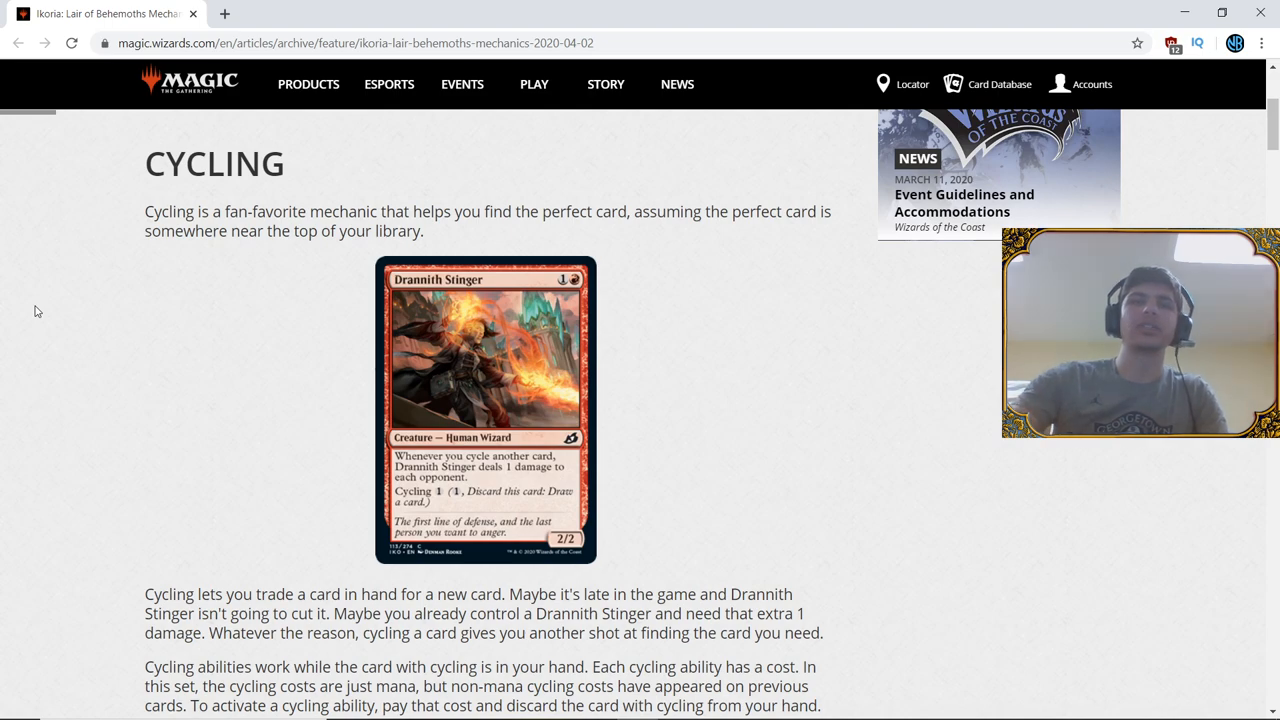
pyautogui.scroll(-5, 35, 311)
pyautogui.scroll(-2, 35, 311)
pyautogui.scroll(1, 35, 311)
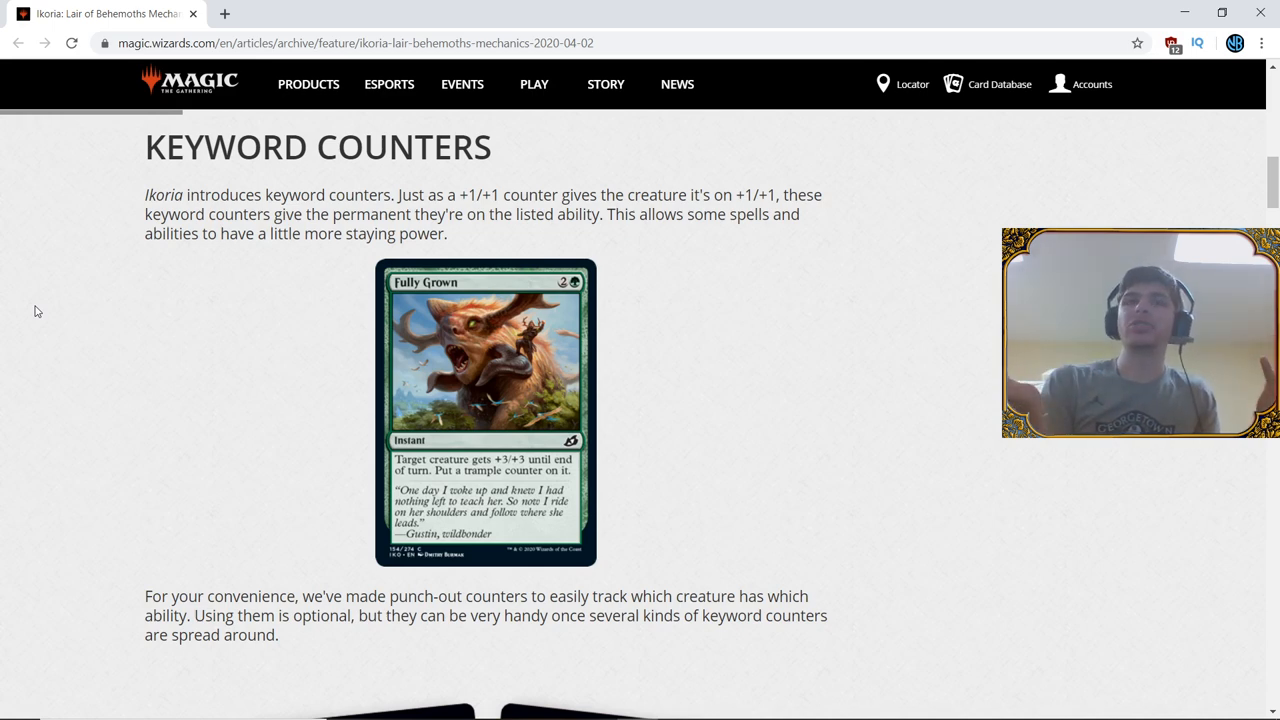
pyautogui.scroll(-4, 100, 330)
pyautogui.scroll(-1, 130, 358)
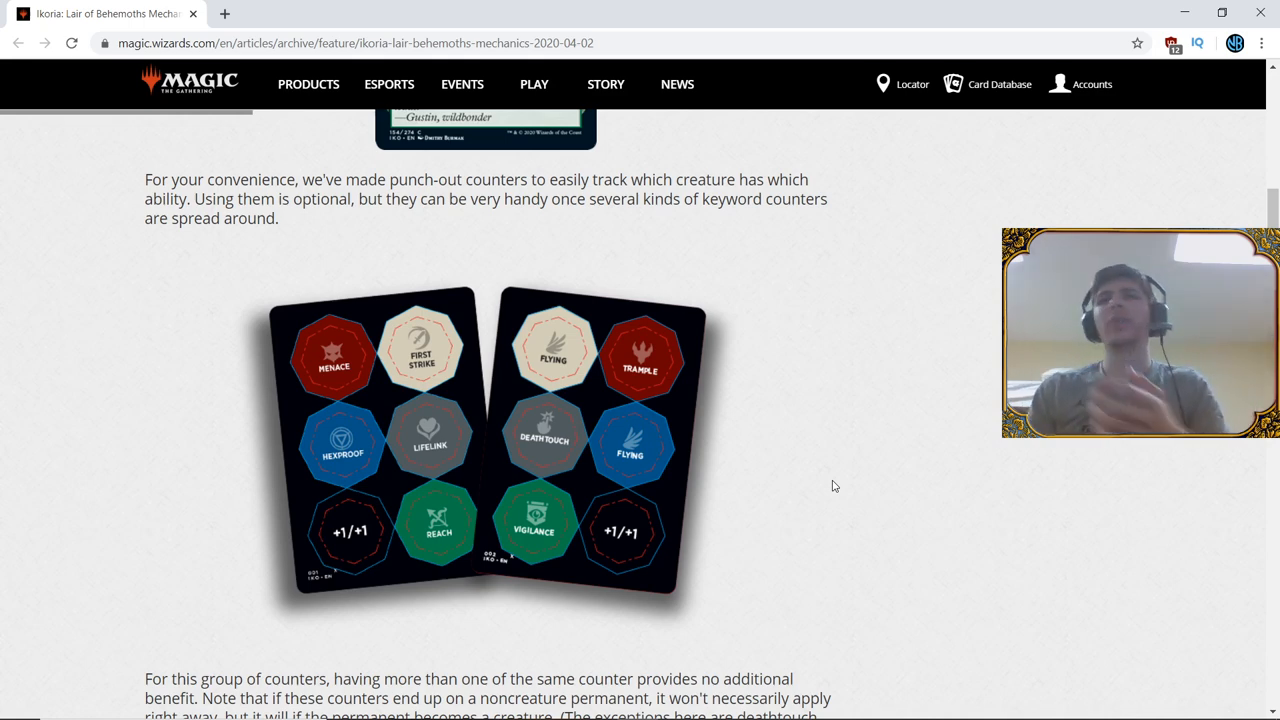
pyautogui.scroll(3, 835, 486)
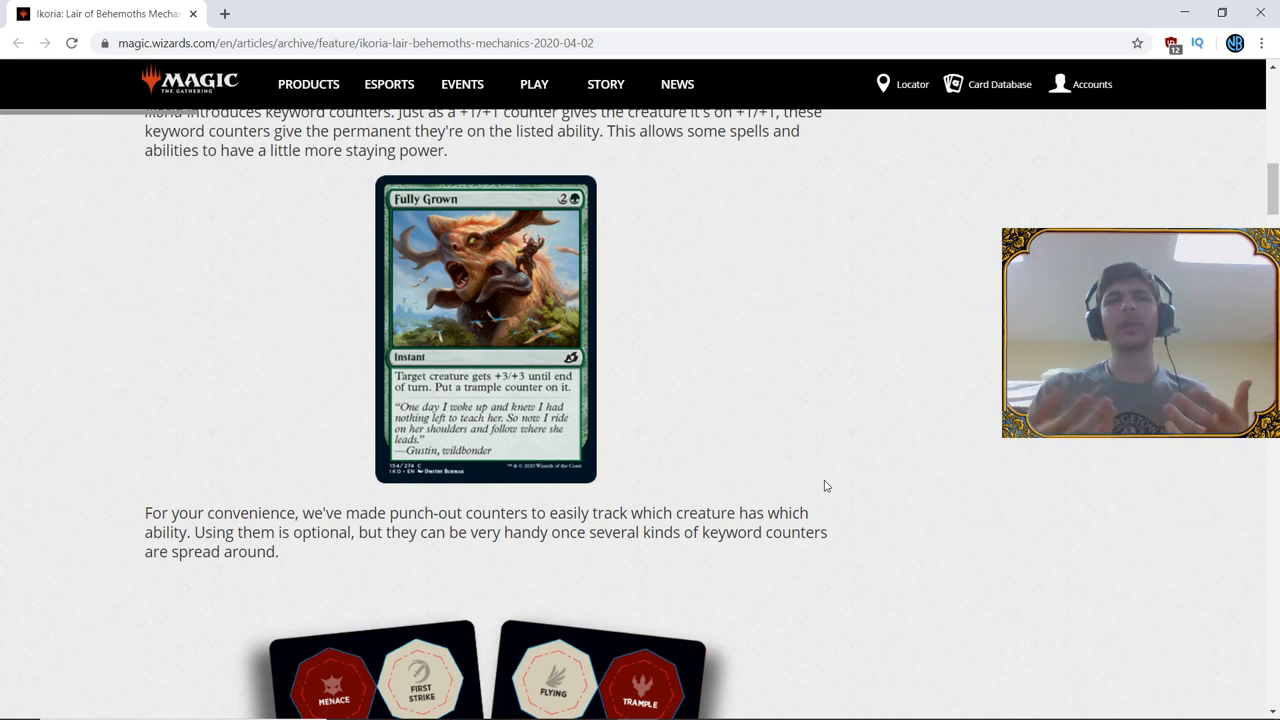
pyautogui.scroll(-2, 820, 490)
pyautogui.scroll(-1, 804, 494)
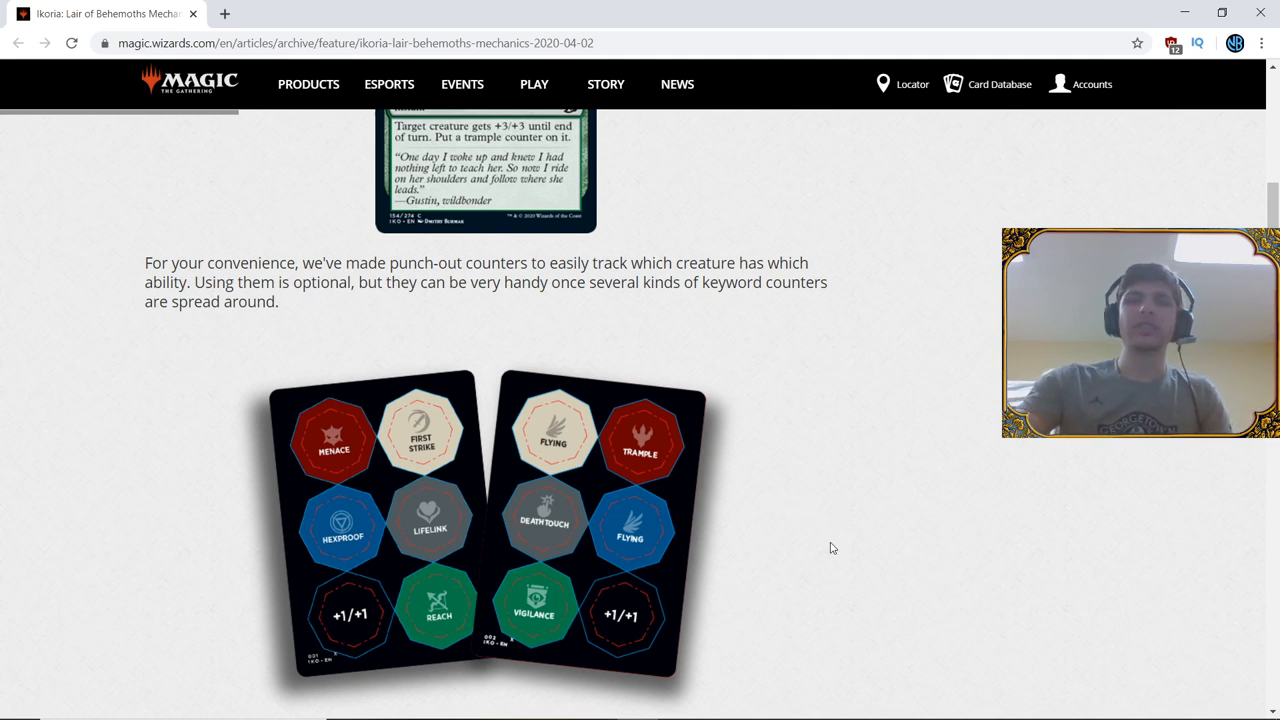
pyautogui.scroll(3, 893, 517)
pyautogui.scroll(1, 893, 517)
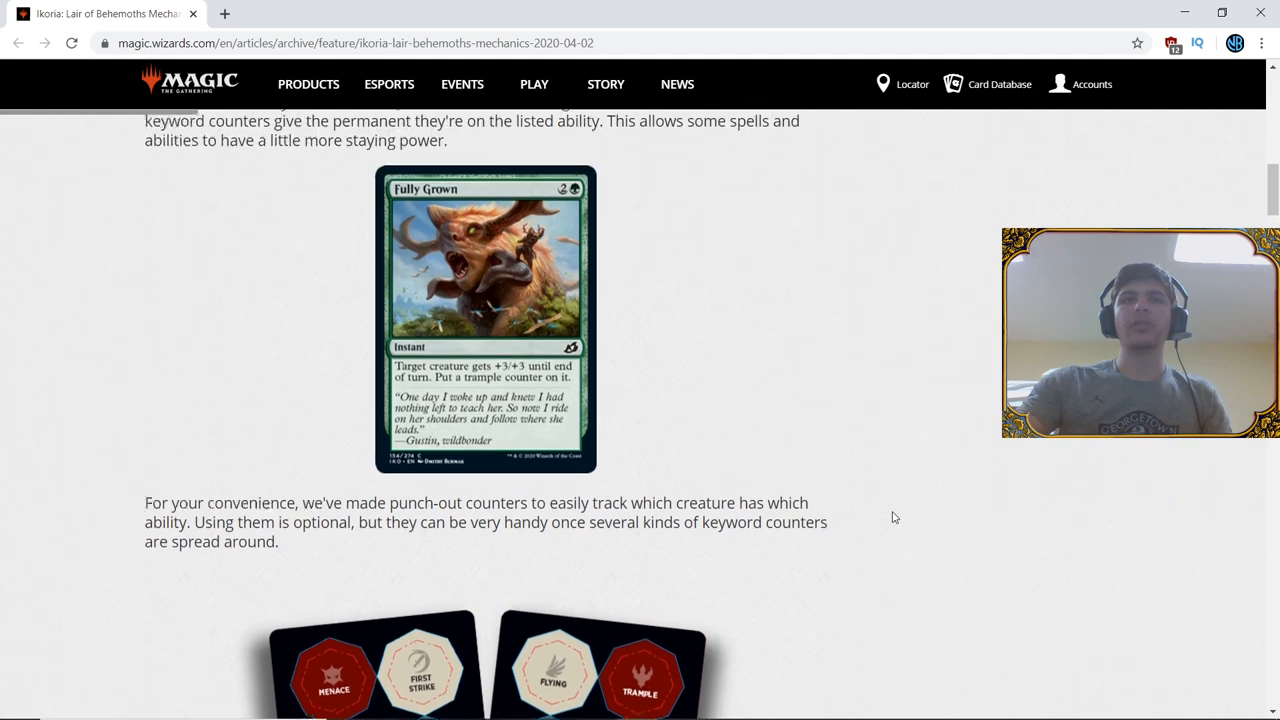
pyautogui.scroll(1, 893, 517)
pyautogui.scroll(-2, 910, 524)
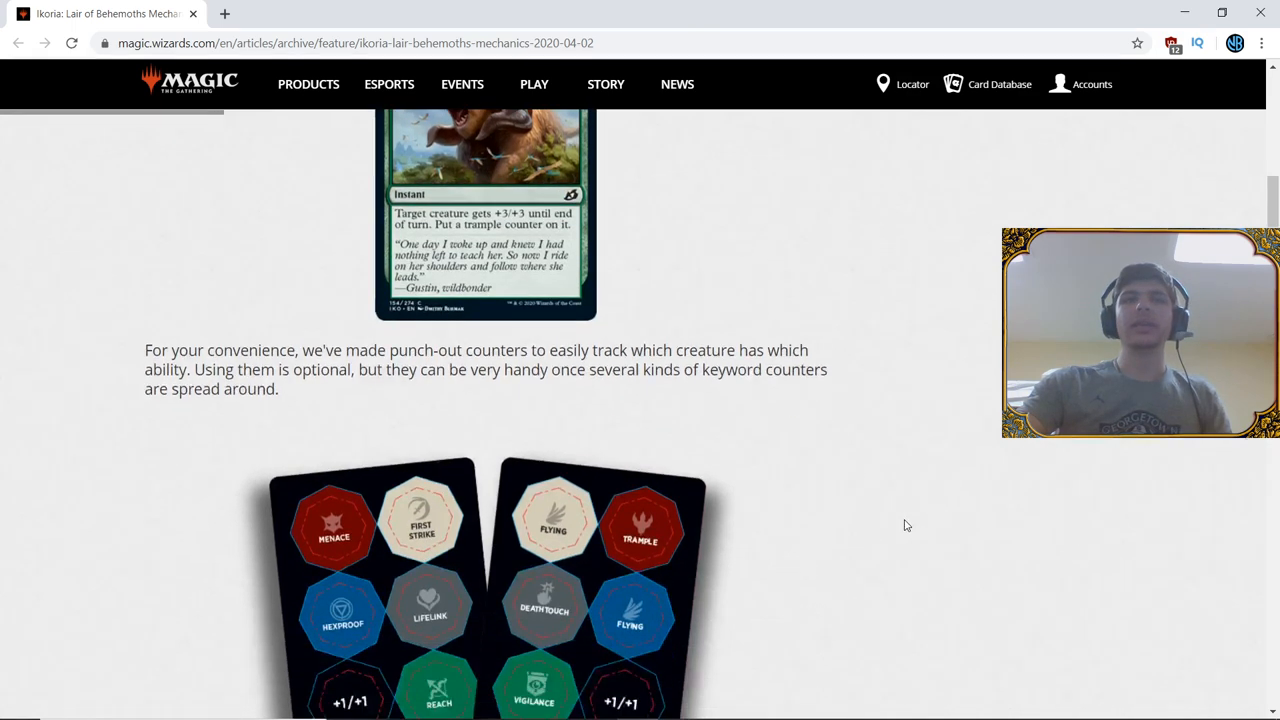
pyautogui.scroll(1, 906, 525)
pyautogui.scroll(1, 906, 525)
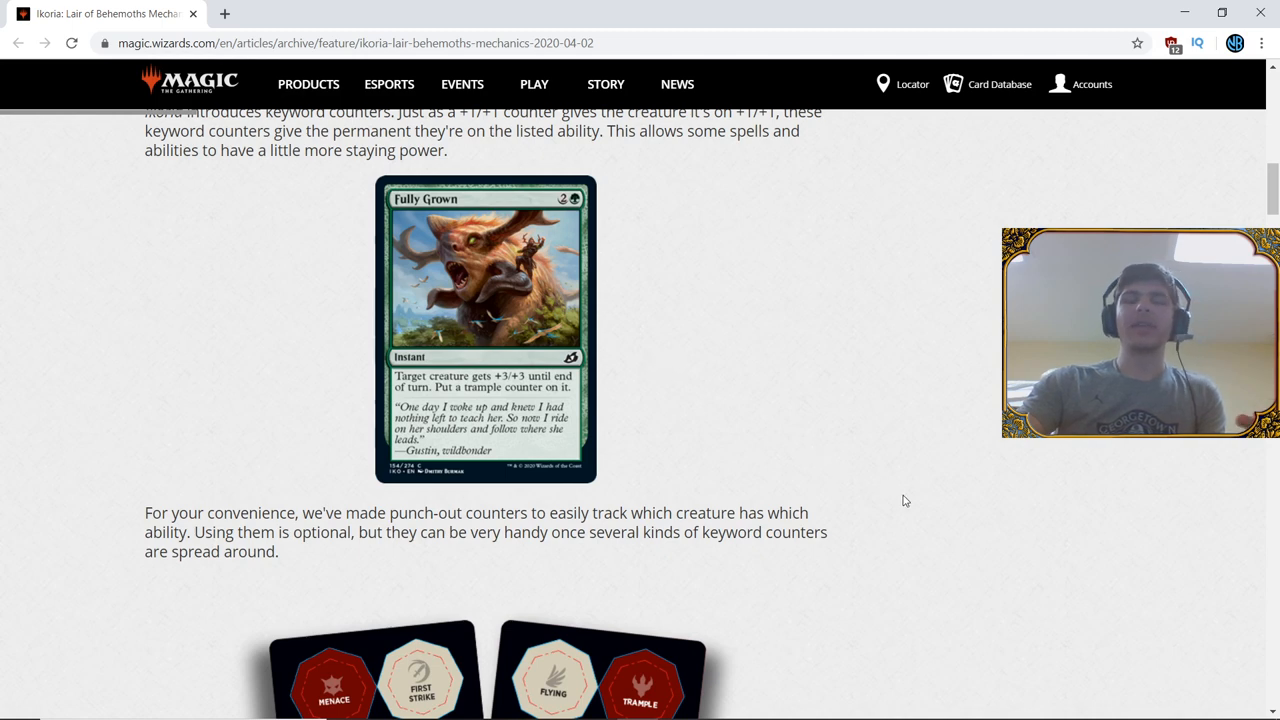
pyautogui.scroll(-1, 901, 500)
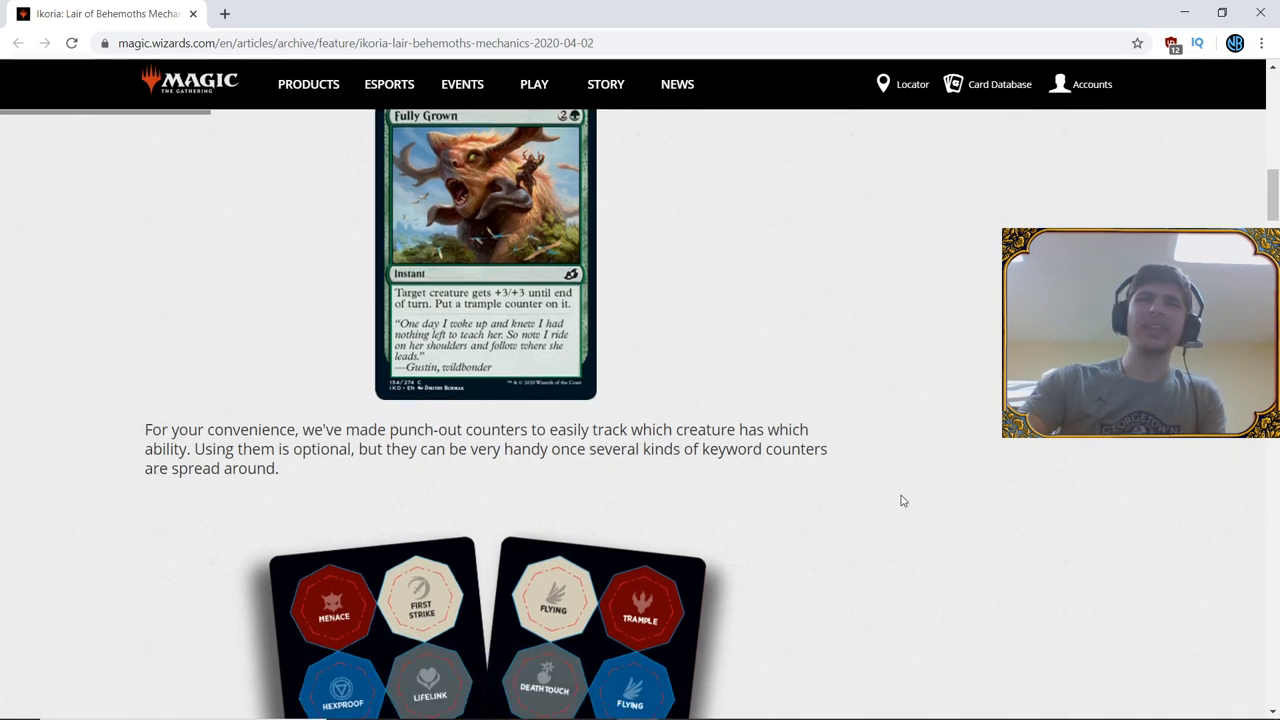
pyautogui.scroll(1, 901, 500)
pyautogui.scroll(-1, 901, 500)
pyautogui.scroll(-1, 901, 505)
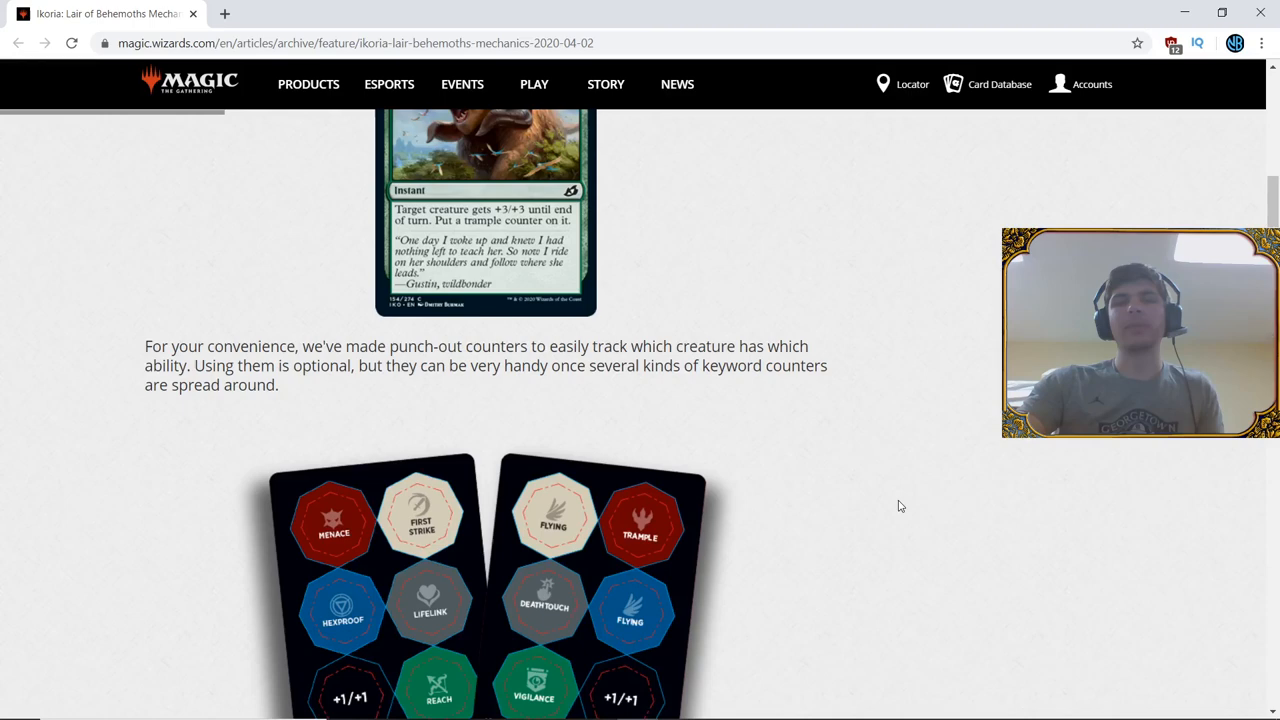
pyautogui.scroll(-2, 902, 510)
pyautogui.scroll(-1, 904, 515)
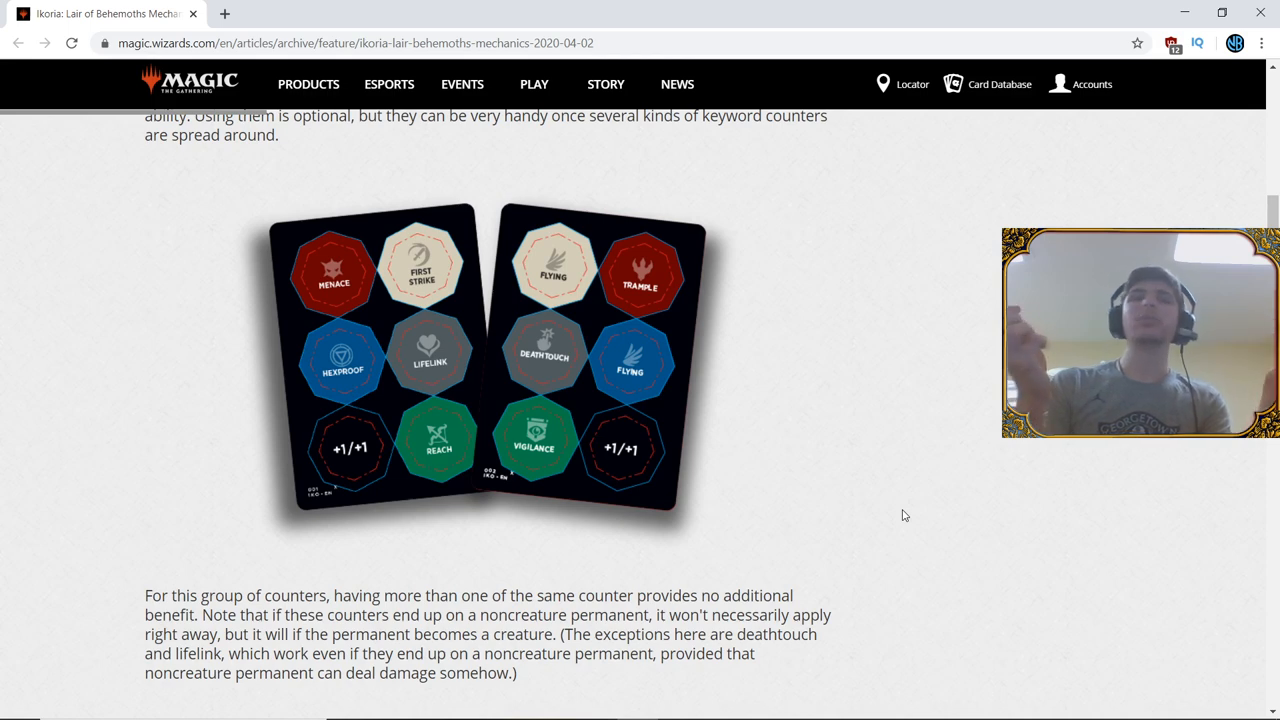
pyautogui.scroll(-3, 903, 515)
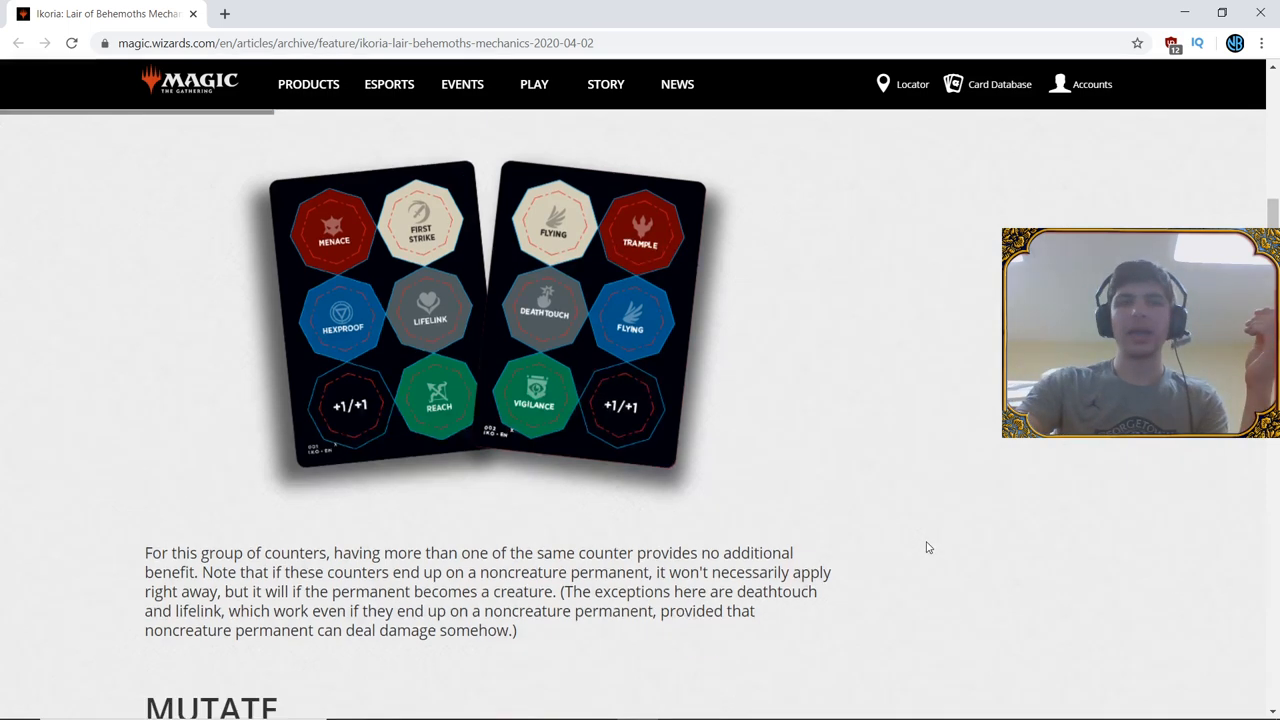
pyautogui.scroll(-5, 920, 530)
pyautogui.scroll(-2, 1003, 540)
pyautogui.scroll(-2, 1003, 540)
pyautogui.scroll(-3, 1010, 538)
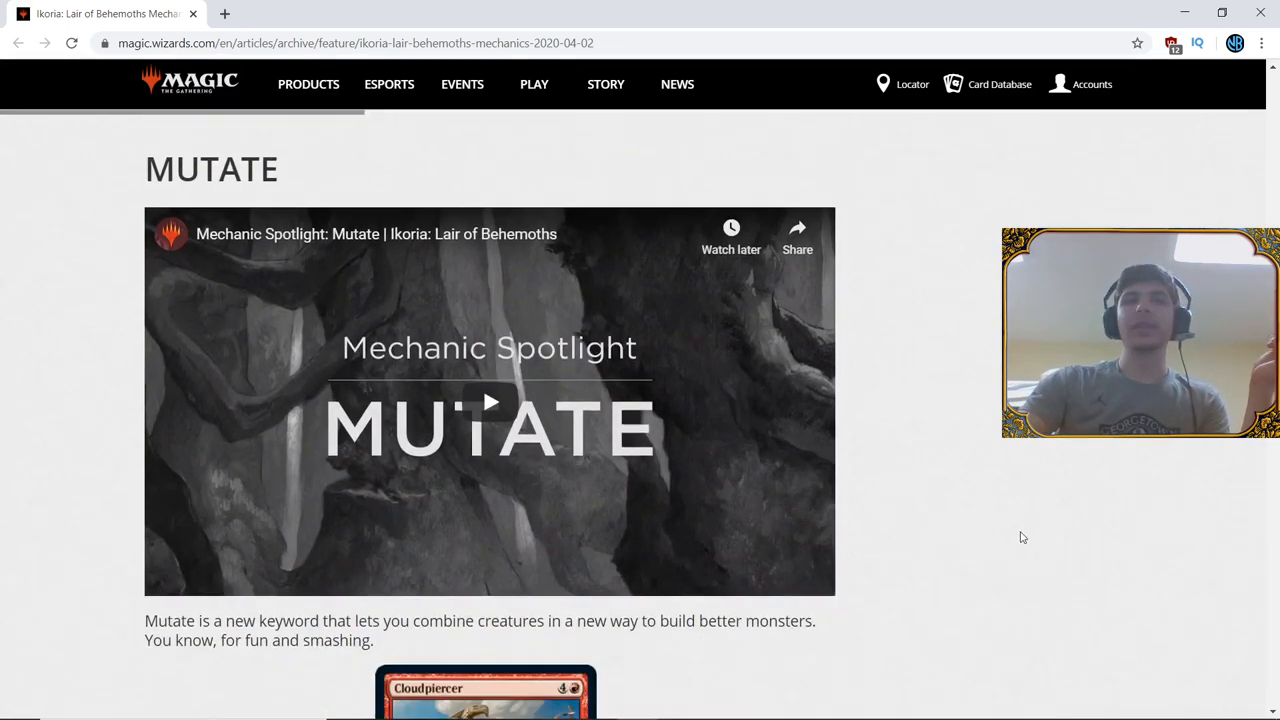
pyautogui.scroll(-2, 1025, 536)
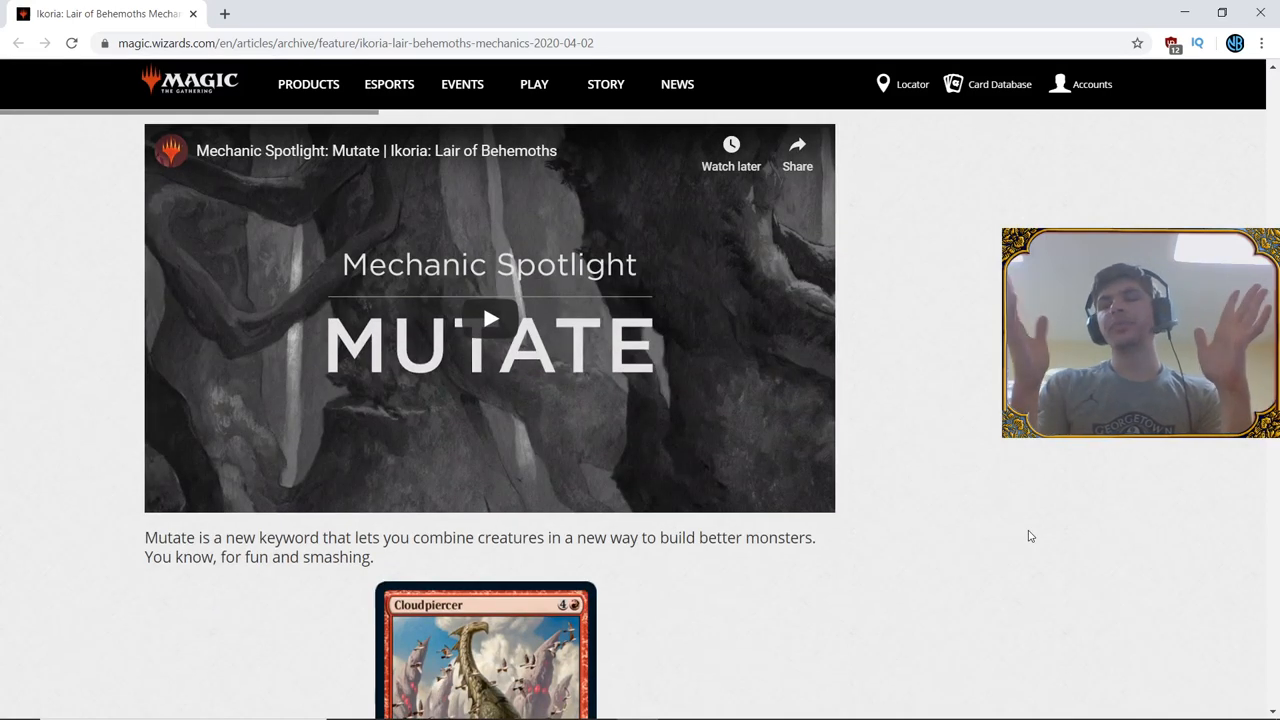
pyautogui.scroll(1, 1030, 536)
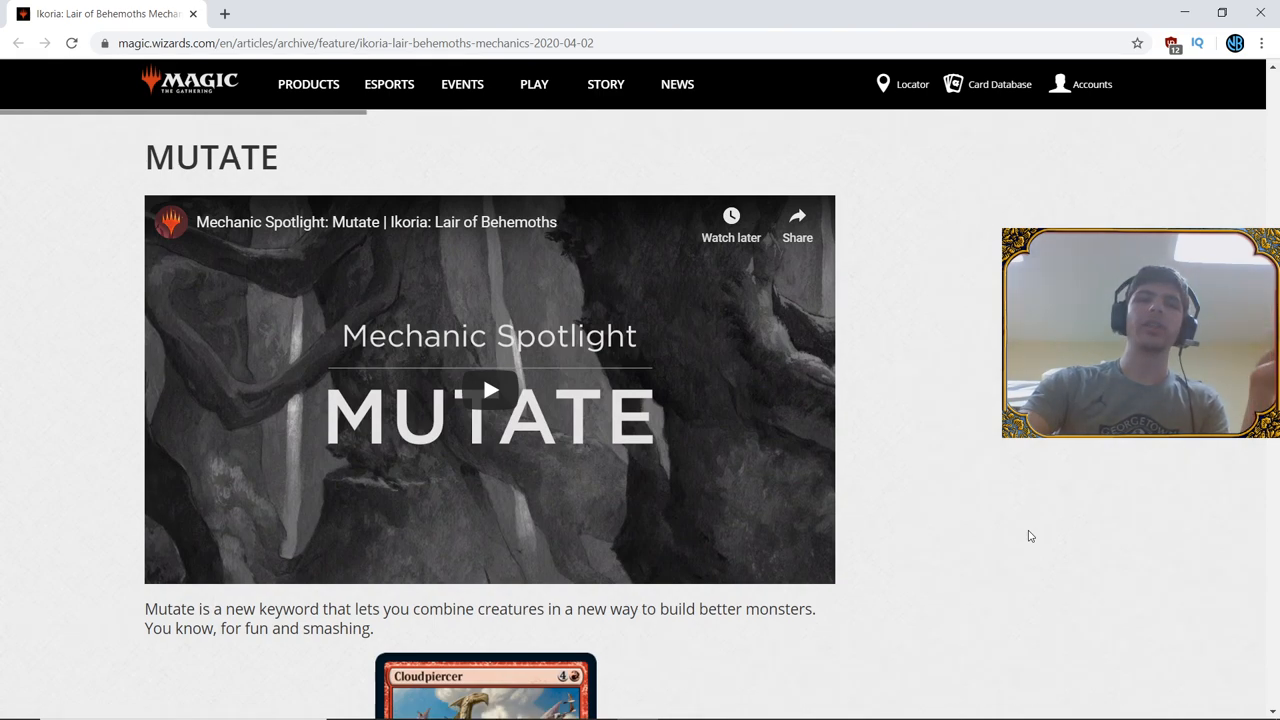
pyautogui.scroll(-2, 1030, 536)
pyautogui.scroll(-3, 1025, 536)
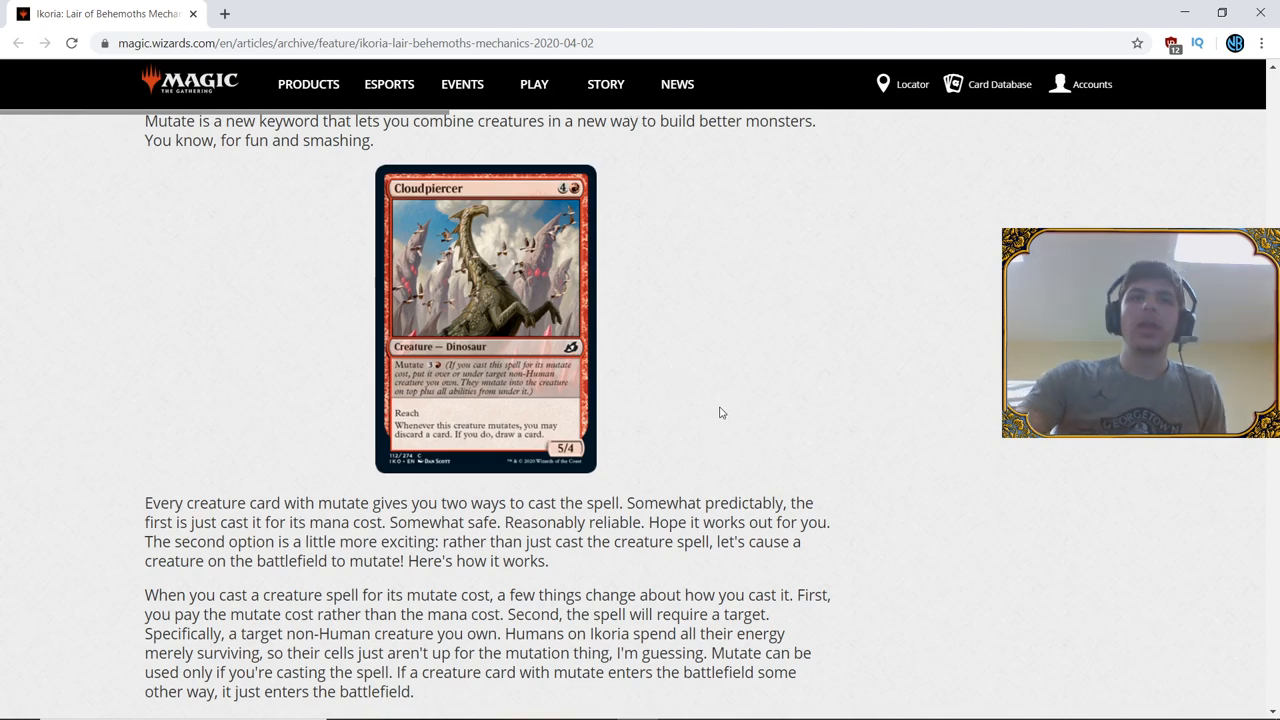
pyautogui.scroll(-5, 718, 413)
pyautogui.scroll(-2, 800, 440)
pyautogui.scroll(-3, 910, 472)
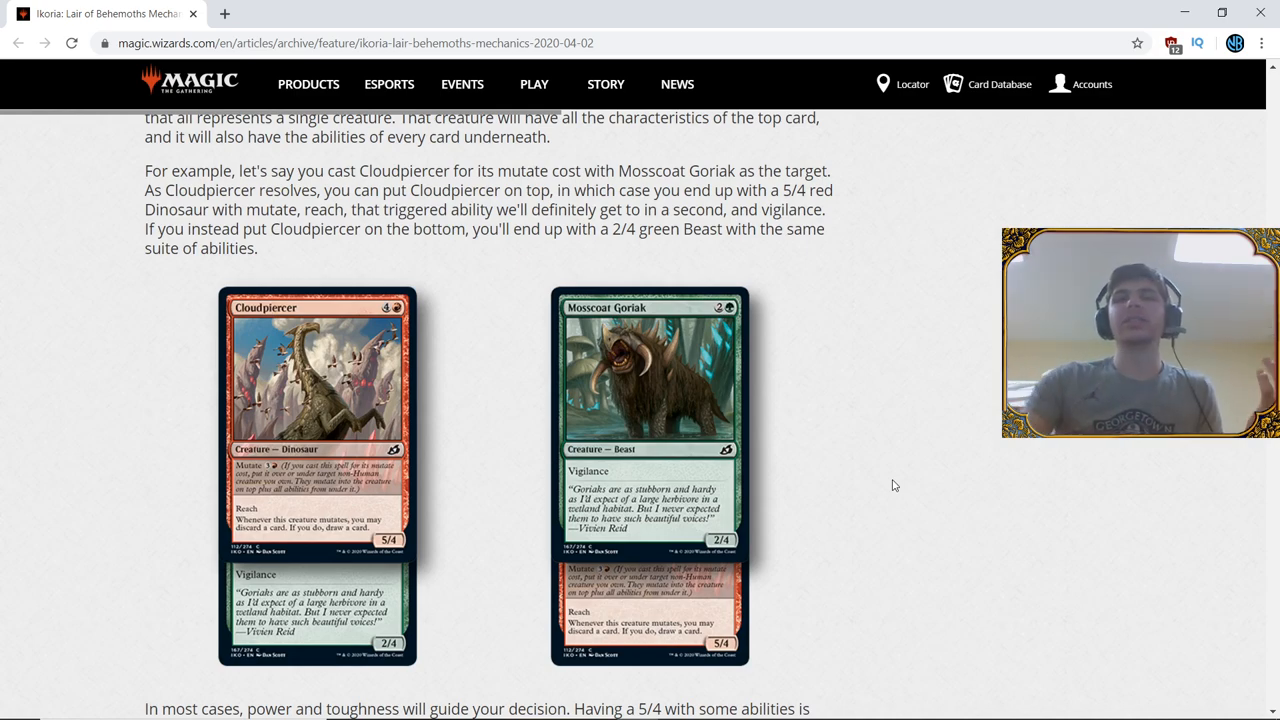
pyautogui.scroll(5, 894, 486)
pyautogui.scroll(6, 600, 400)
pyautogui.scroll(5, 418, 322)
pyautogui.scroll(-2, 340, 400)
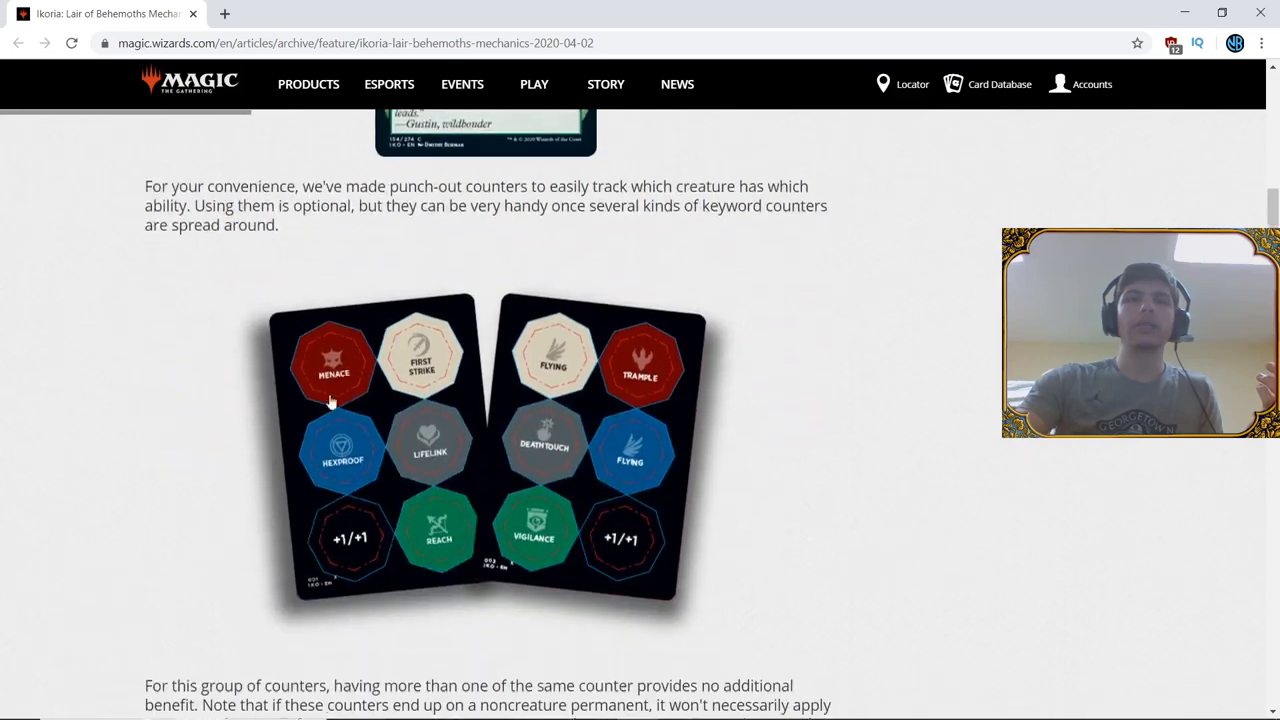
pyautogui.scroll(4, 811, 503)
pyautogui.scroll(-3, 811, 503)
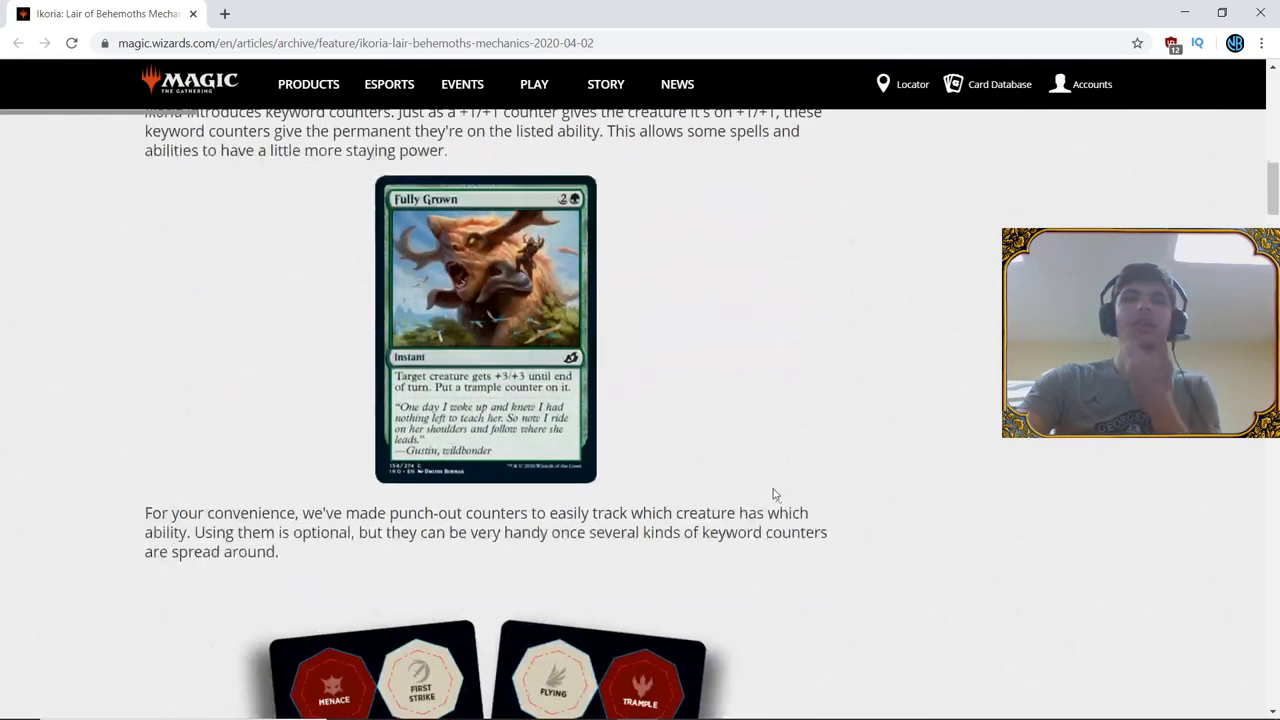
pyautogui.scroll(-2, 811, 503)
pyautogui.scroll(-2, 826, 511)
pyautogui.scroll(-1, 826, 511)
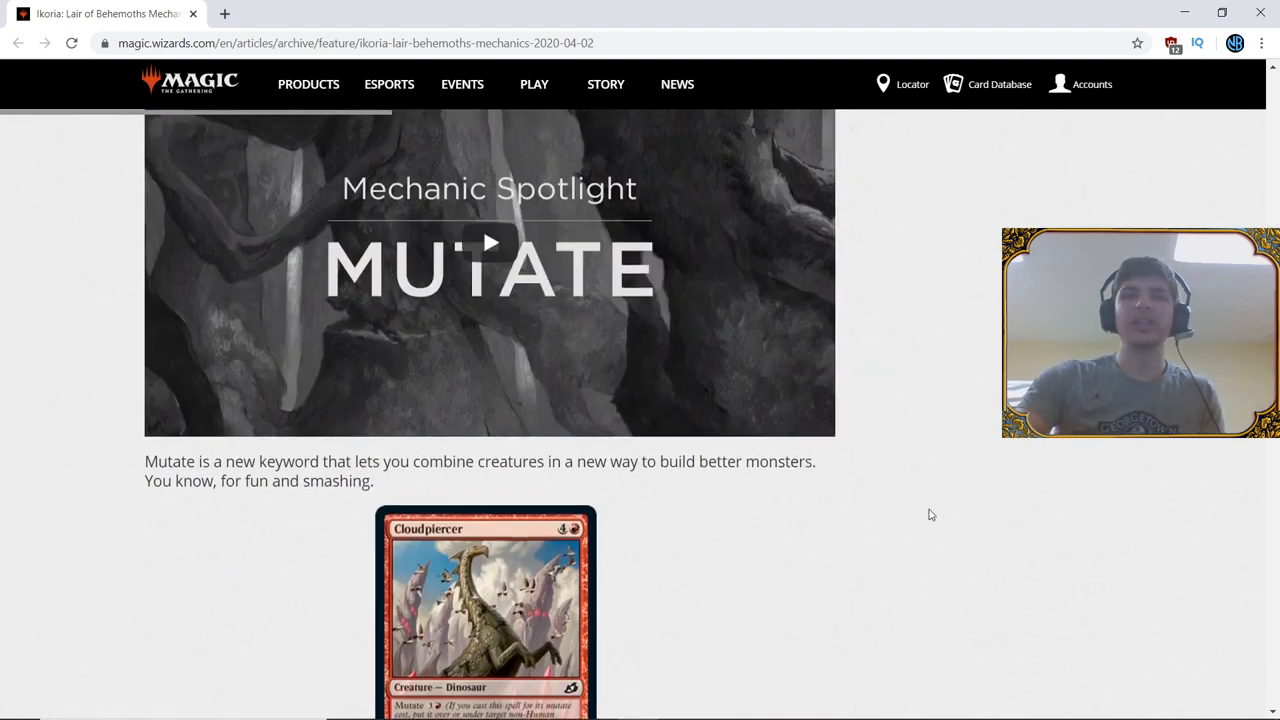
pyautogui.scroll(-5, 929, 515)
pyautogui.scroll(-3, 950, 540)
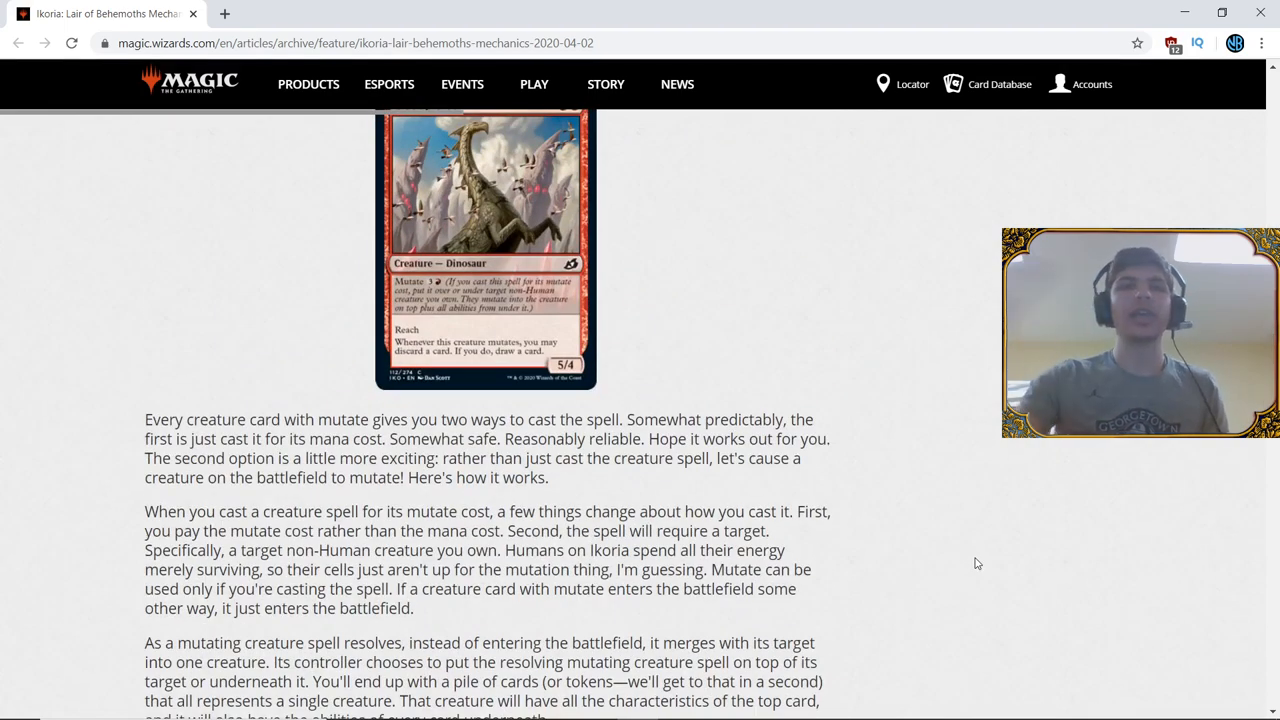
pyautogui.scroll(1, 977, 563)
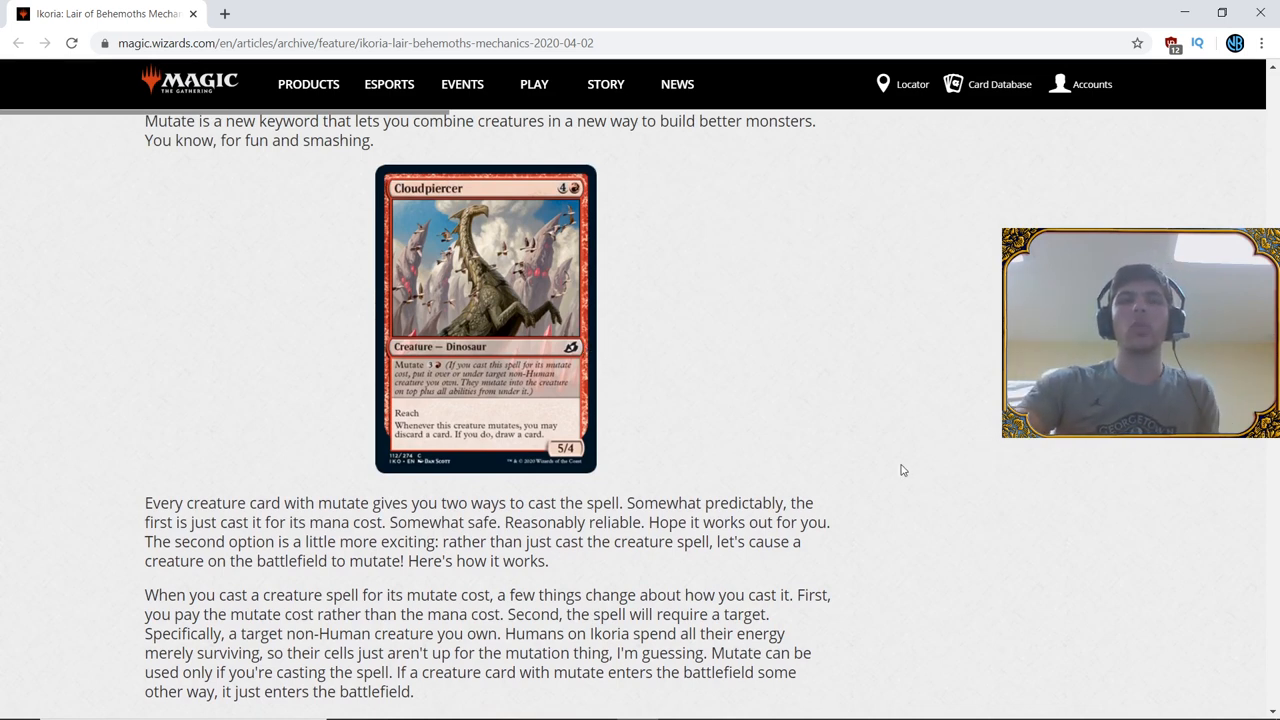
pyautogui.scroll(-5, 897, 471)
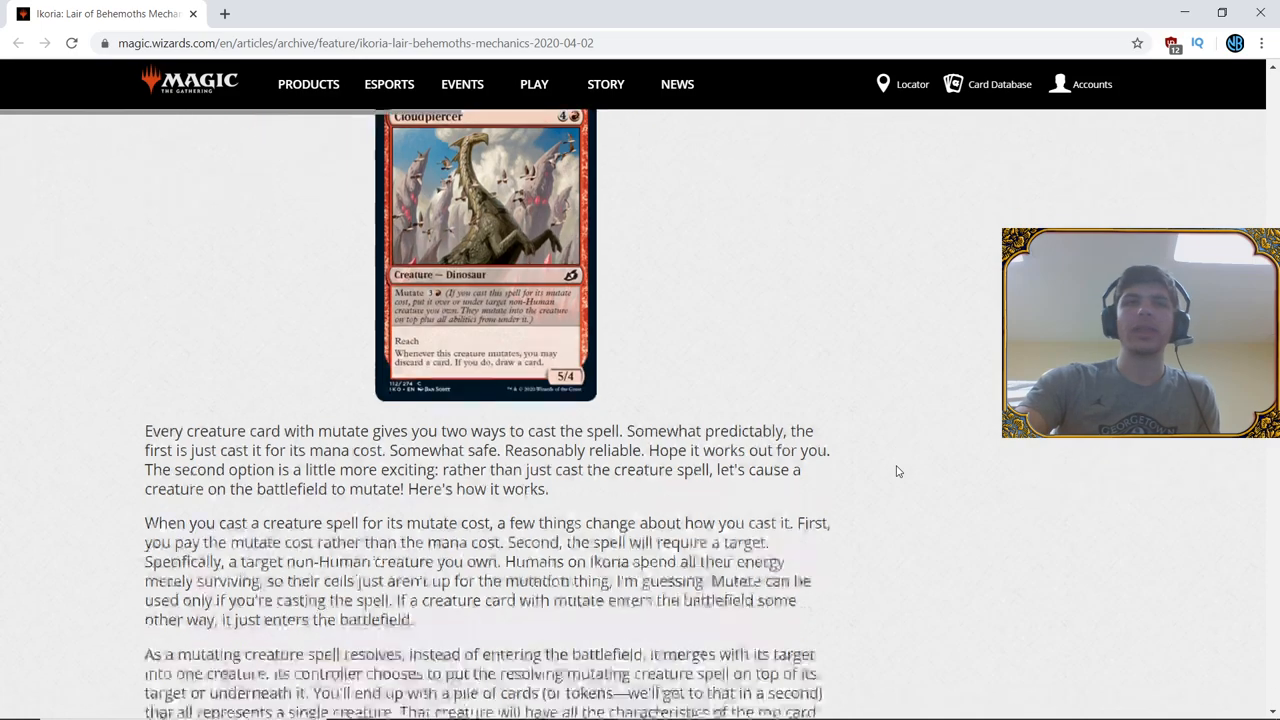
pyautogui.scroll(-5, 897, 471)
pyautogui.scroll(-5, 890, 350)
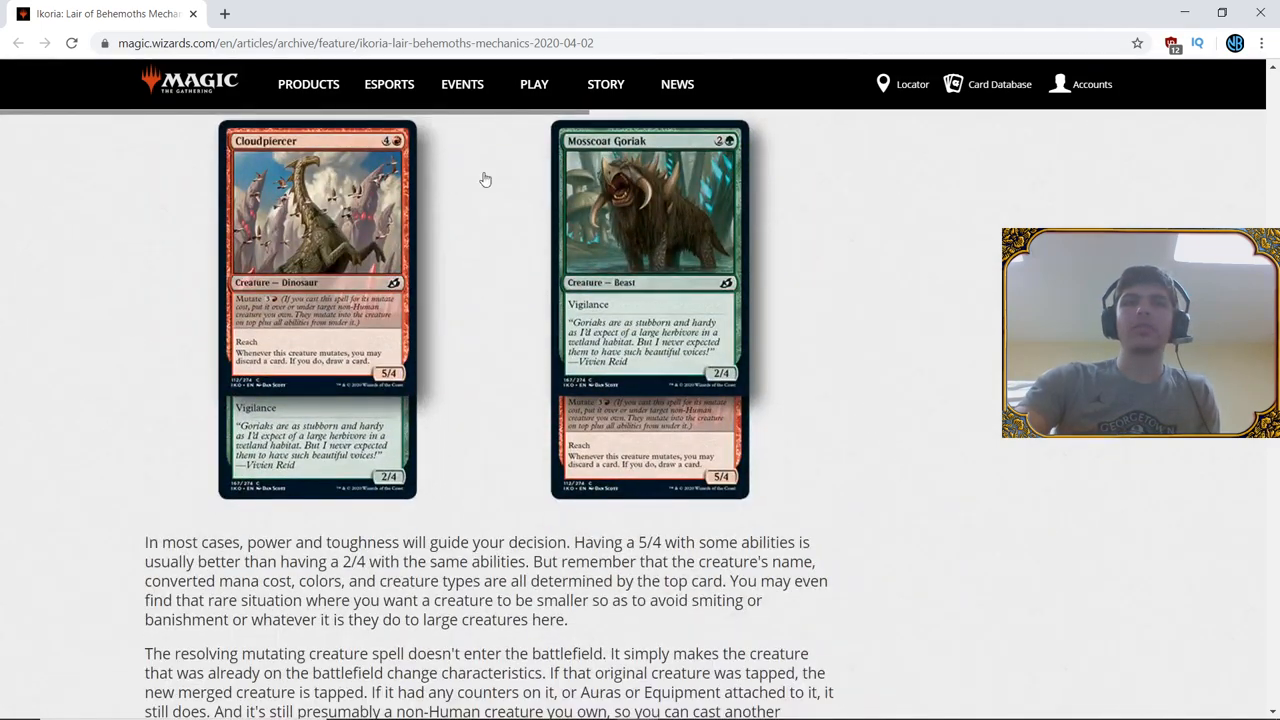
pyautogui.scroll(-8, 507, 378)
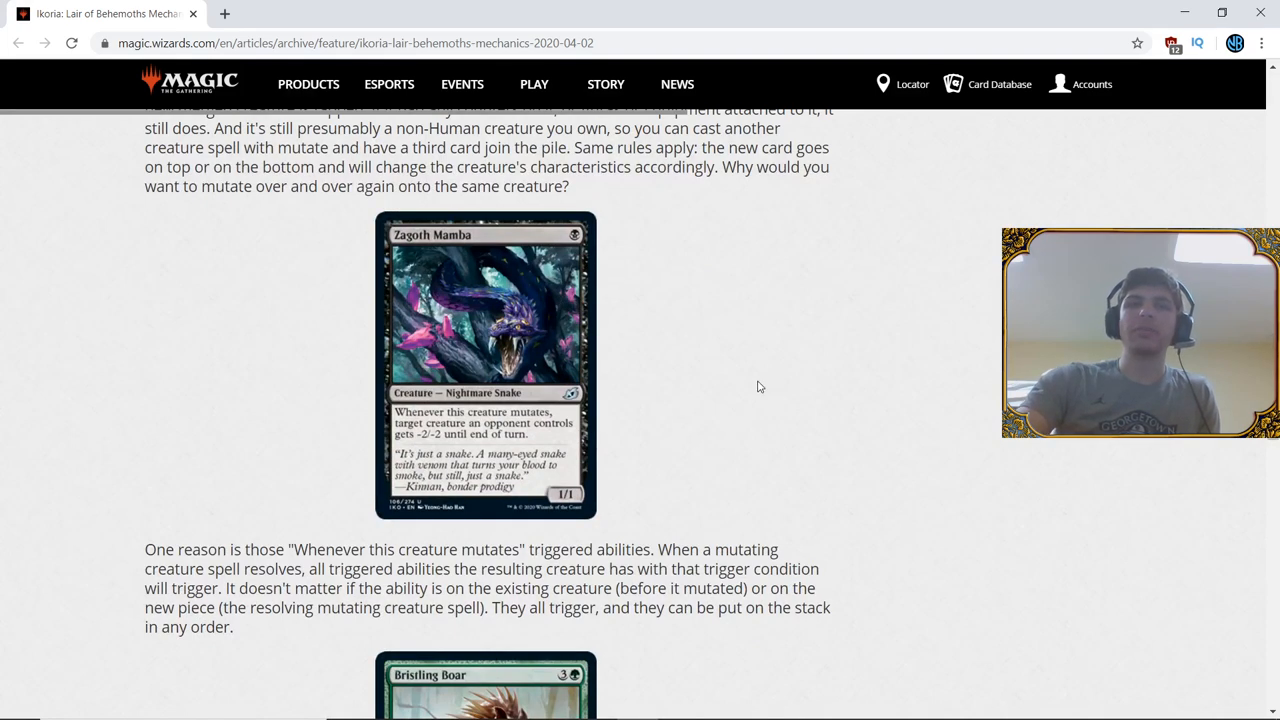
pyautogui.scroll(-4, 639, 417)
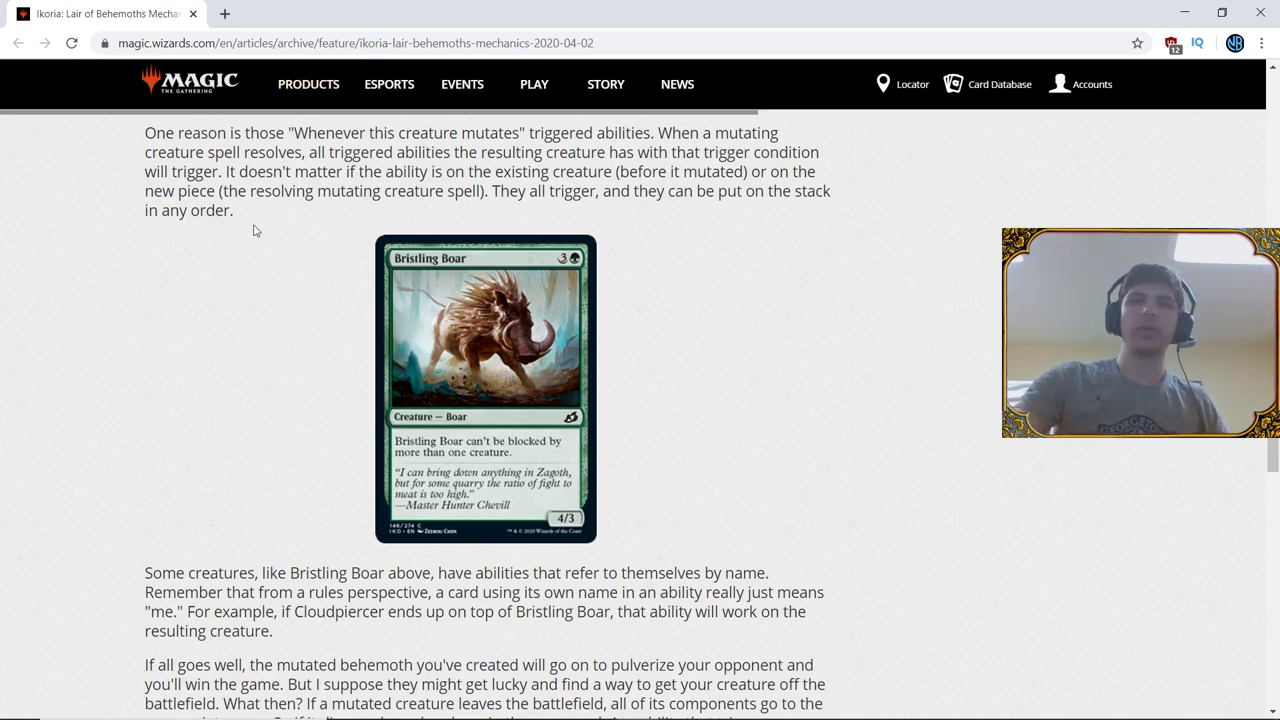
pyautogui.scroll(-5, 173, 369)
pyautogui.scroll(-4, 100, 360)
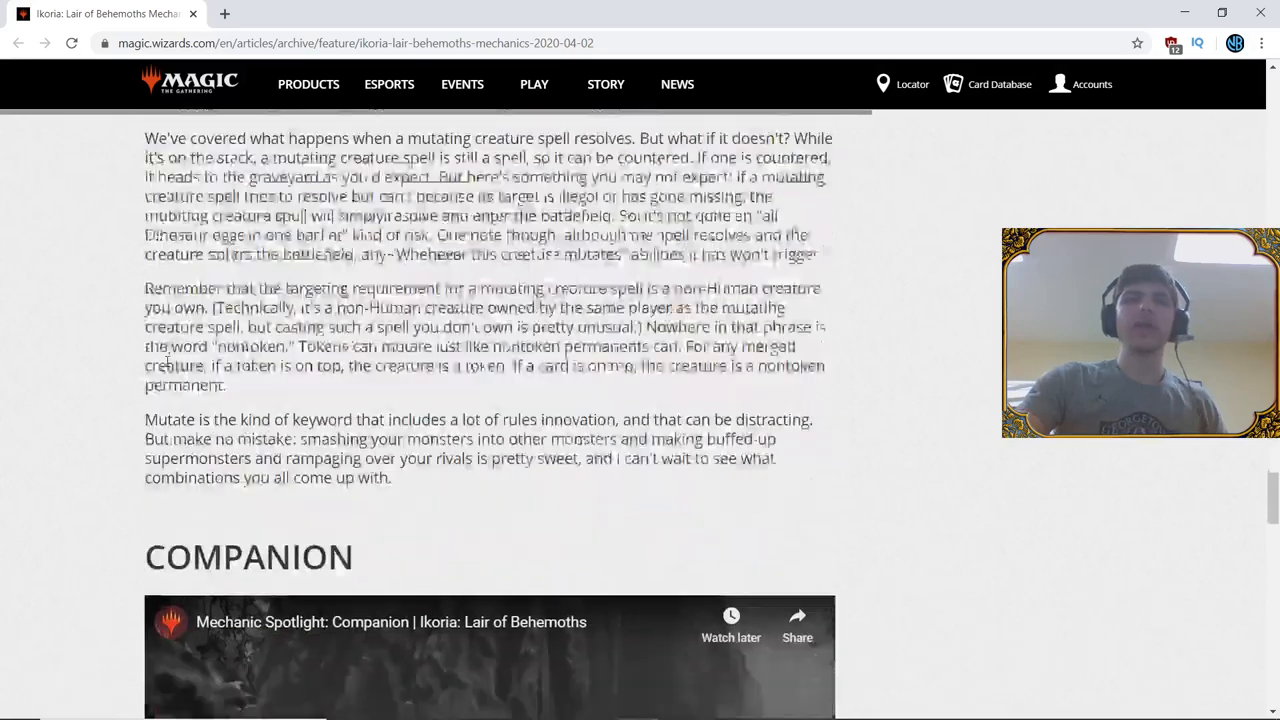
pyautogui.scroll(-4, 60, 350)
pyautogui.scroll(-1, 20, 345)
pyautogui.scroll(-1, 2, 360)
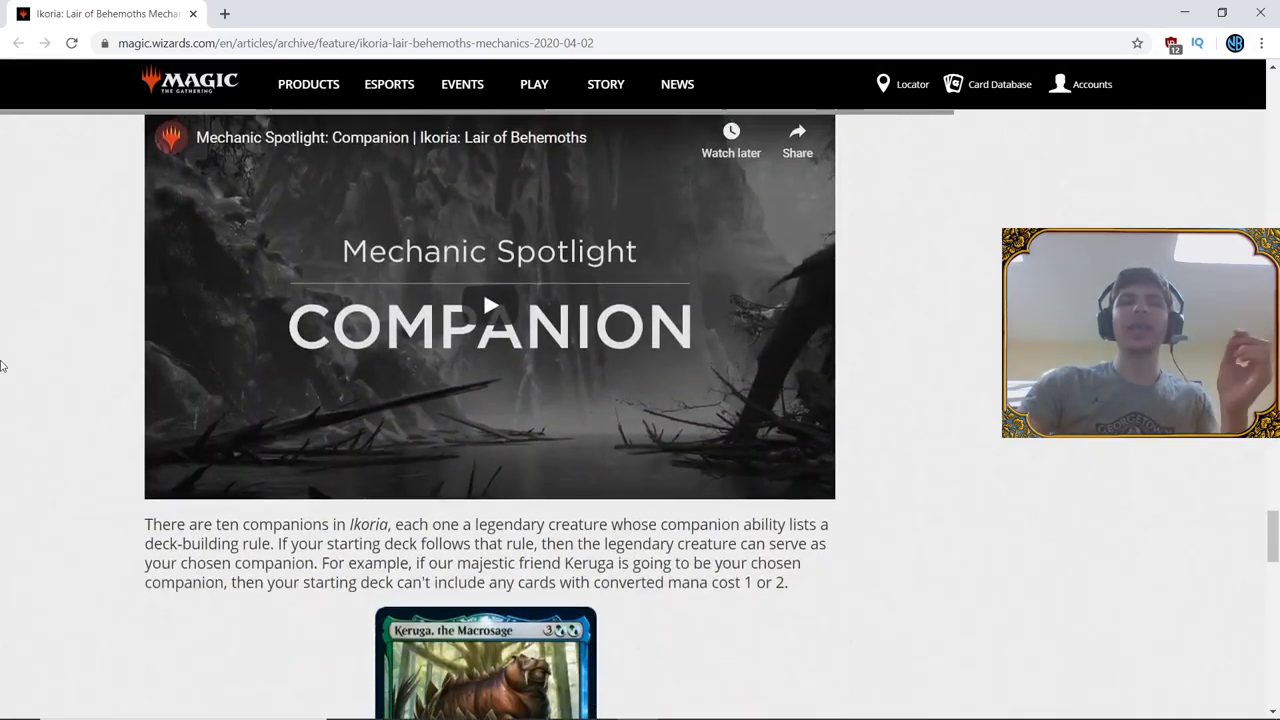
pyautogui.scroll(1, 2, 360)
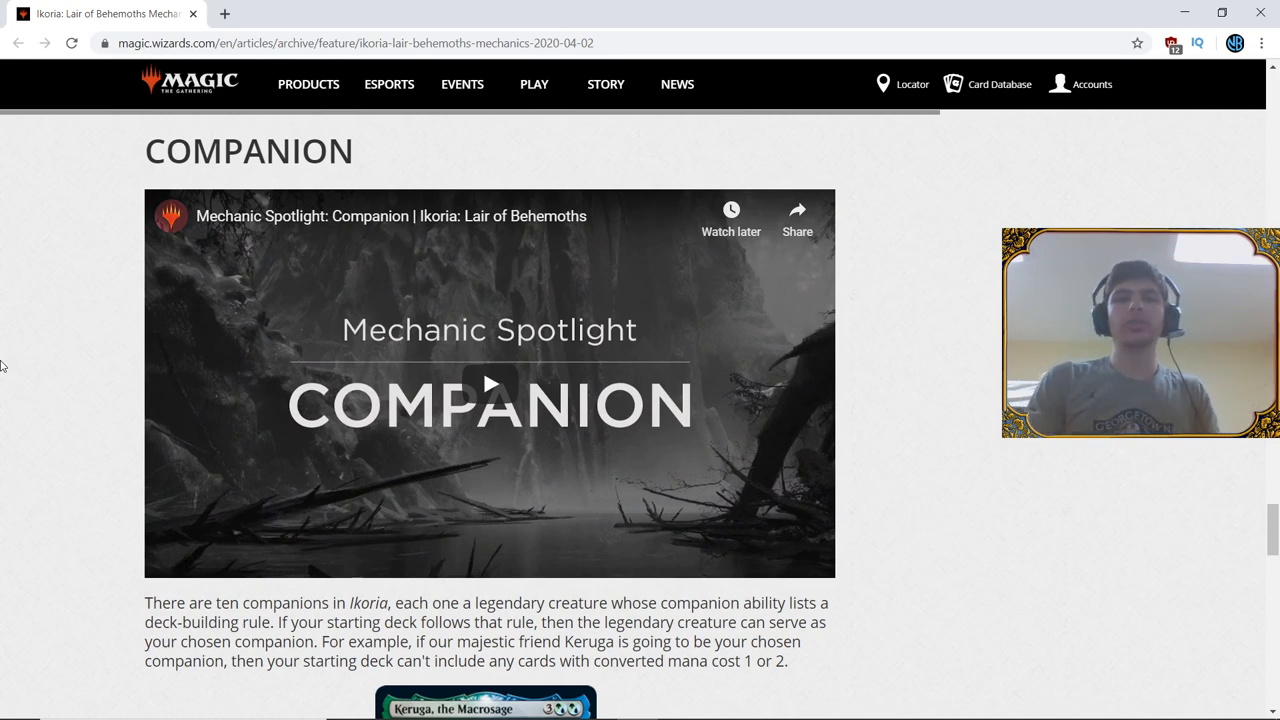
pyautogui.scroll(-4, 2, 365)
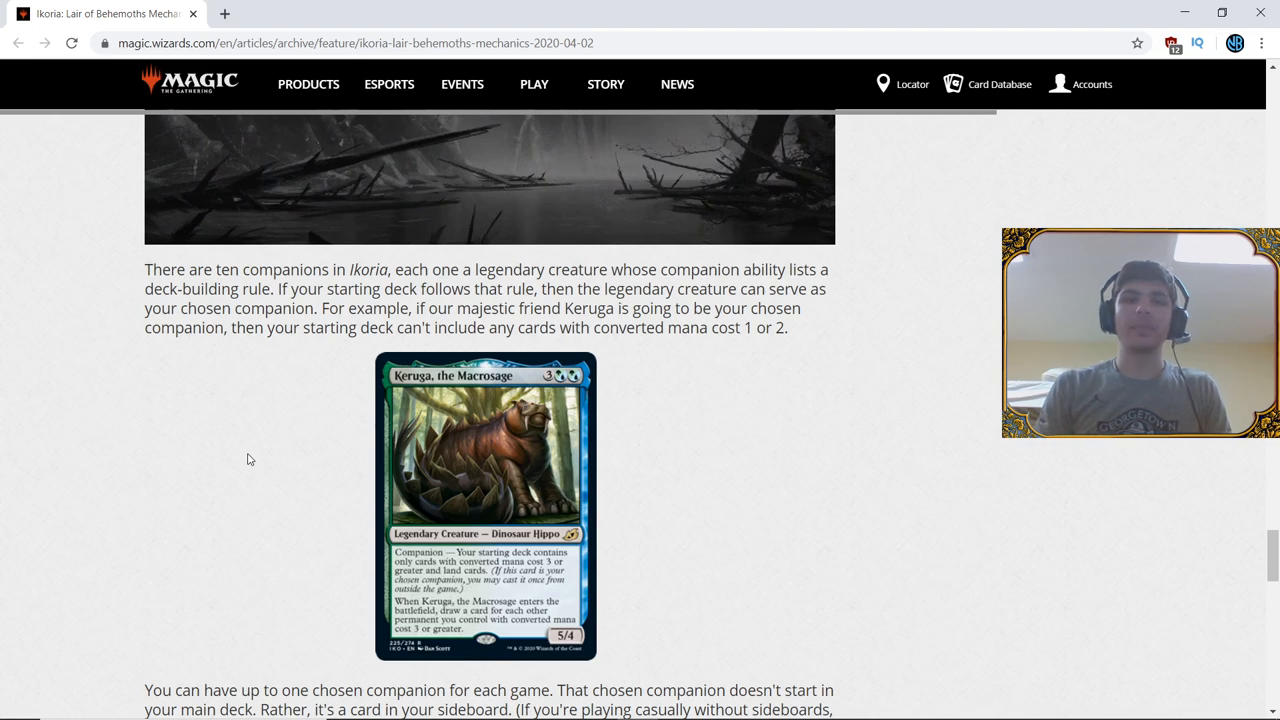
pyautogui.scroll(-5, 250, 459)
pyautogui.scroll(-3, 250, 459)
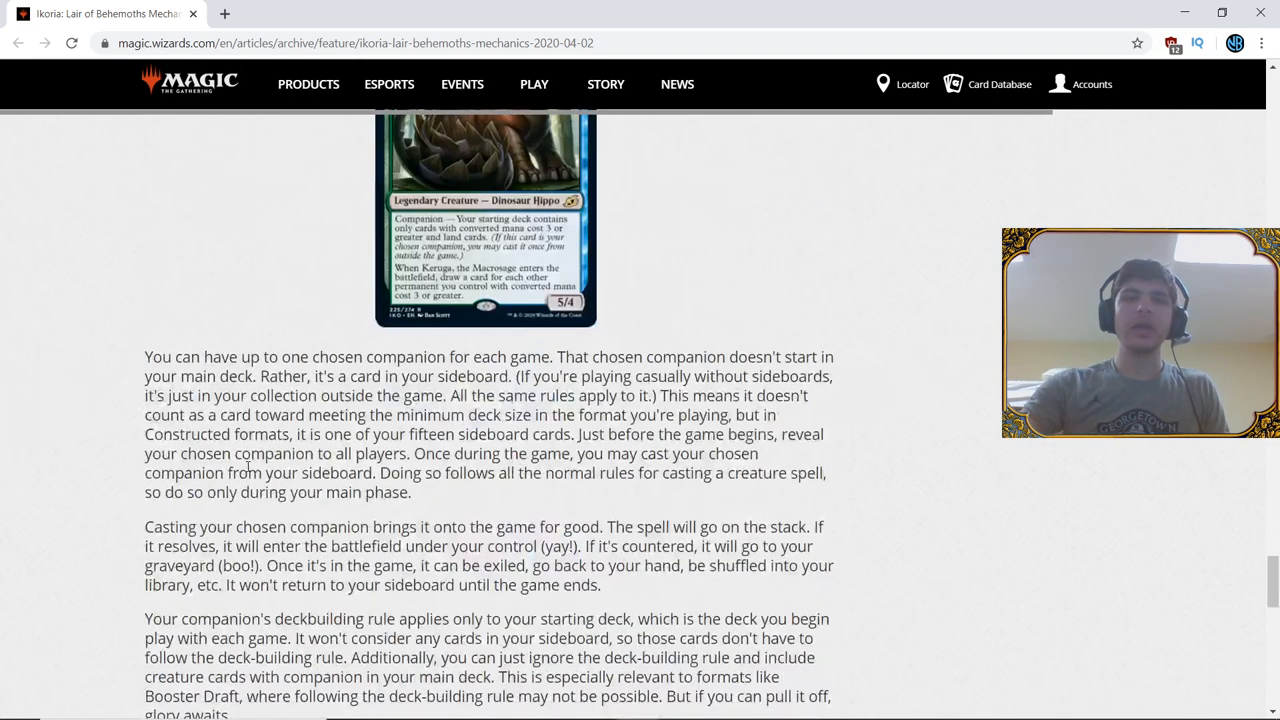
pyautogui.scroll(3, 249, 470)
pyautogui.scroll(3, 249, 470)
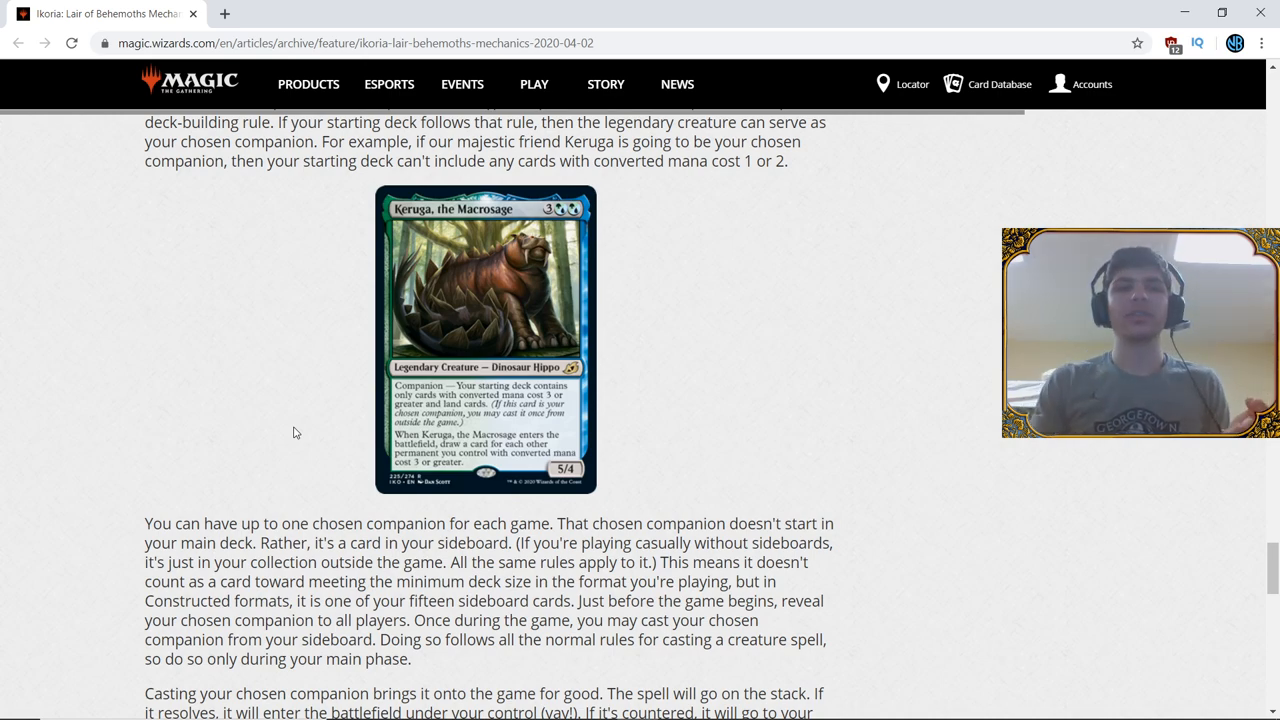
pyautogui.scroll(-4, 413, 459)
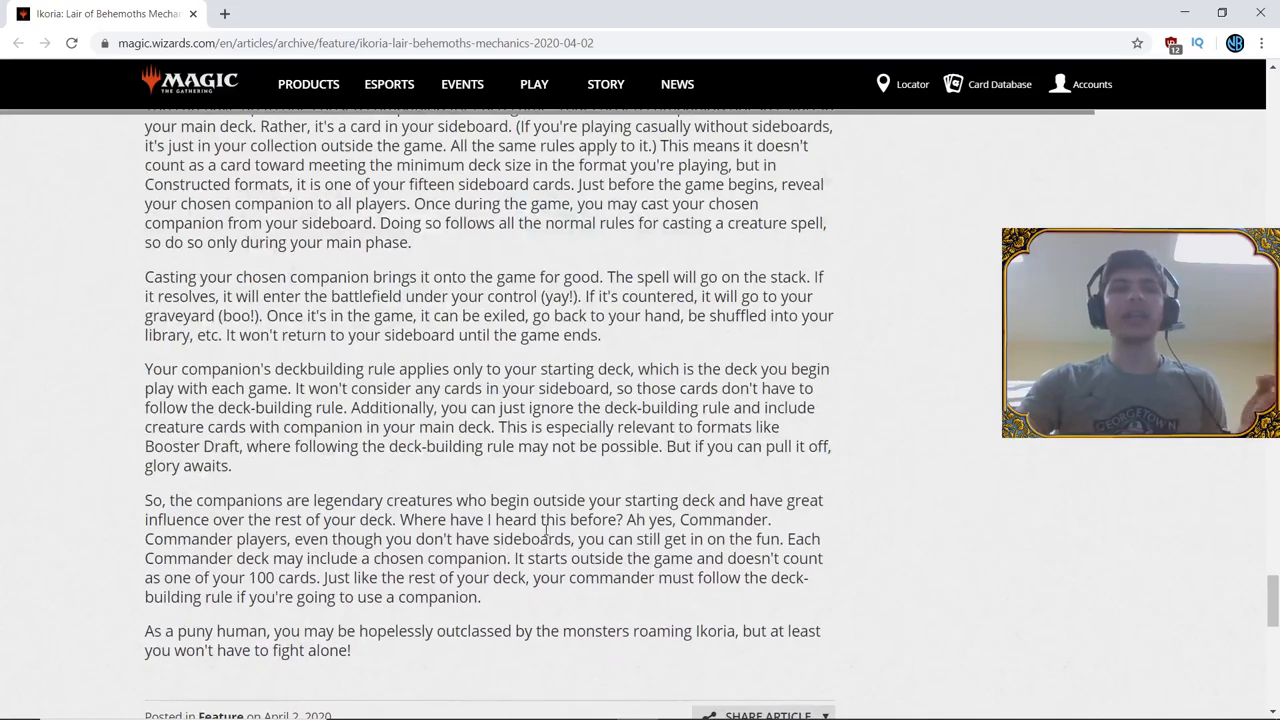
pyautogui.scroll(10, 700, 606)
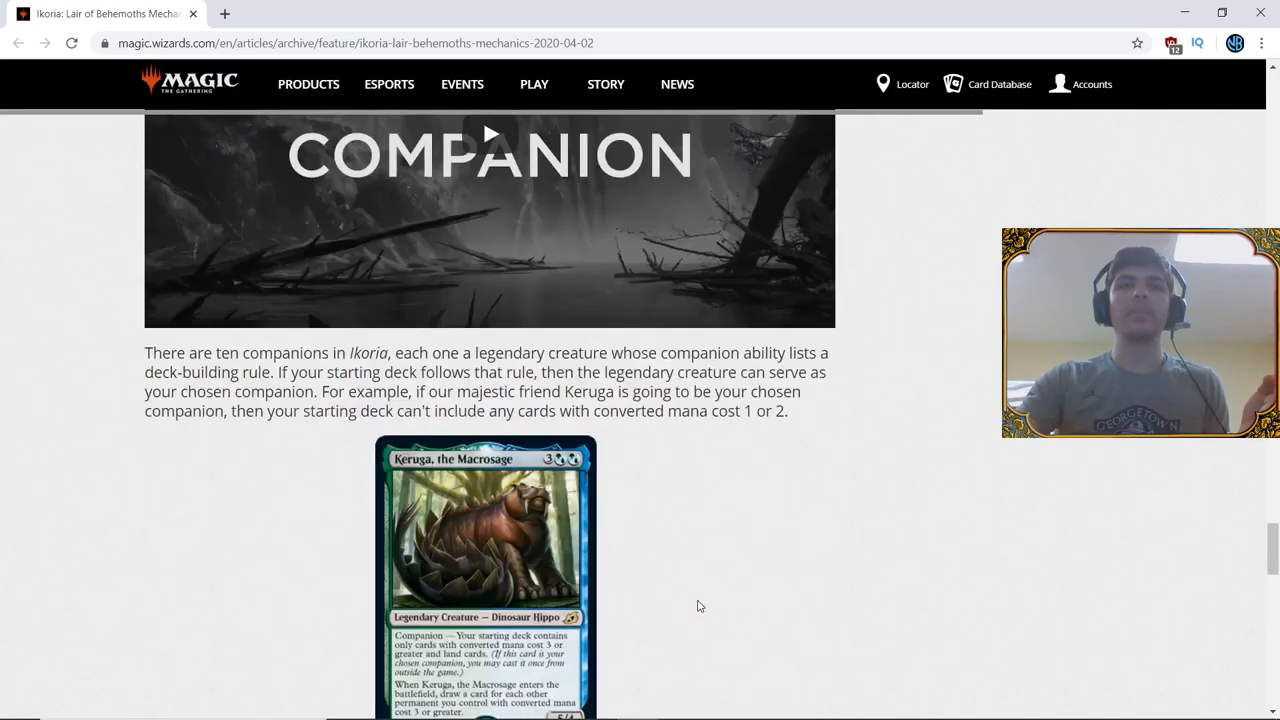
pyautogui.scroll(8, 700, 606)
pyautogui.scroll(8, 698, 602)
pyautogui.scroll(8, 695, 600)
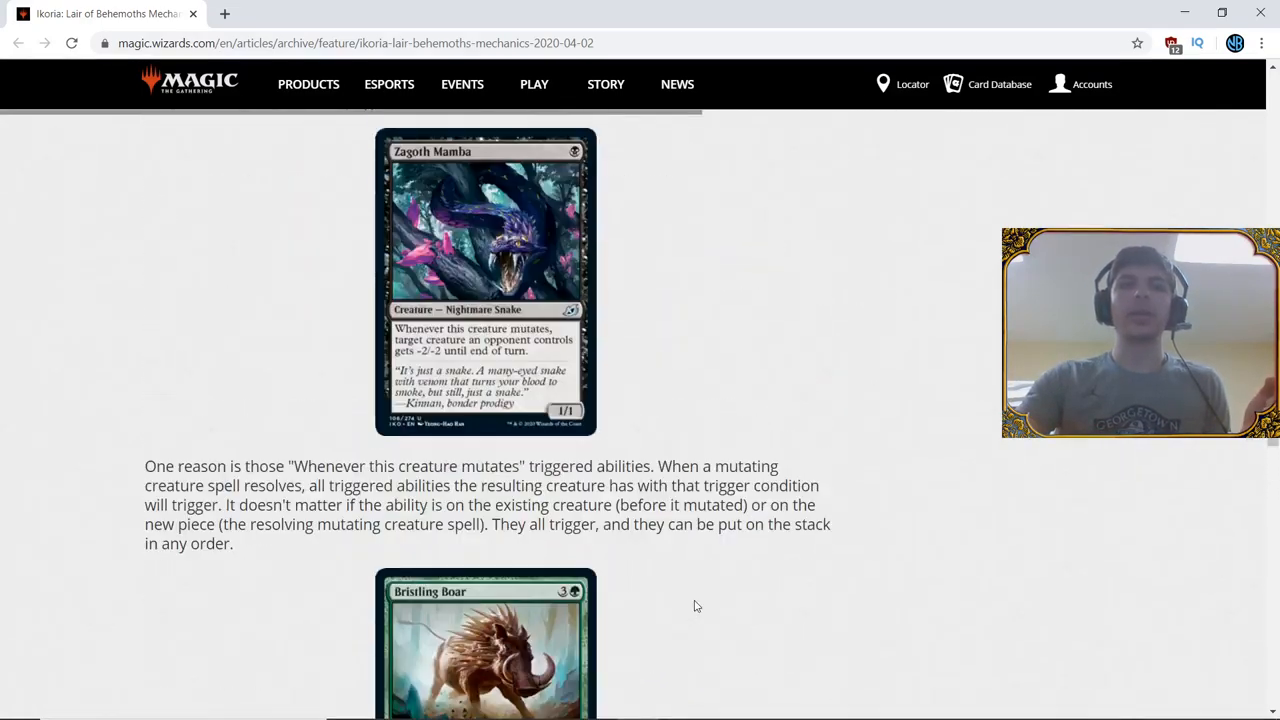
pyautogui.scroll(8, 695, 600)
pyautogui.scroll(8, 695, 600)
pyautogui.scroll(8, 697, 606)
pyautogui.scroll(2, 697, 606)
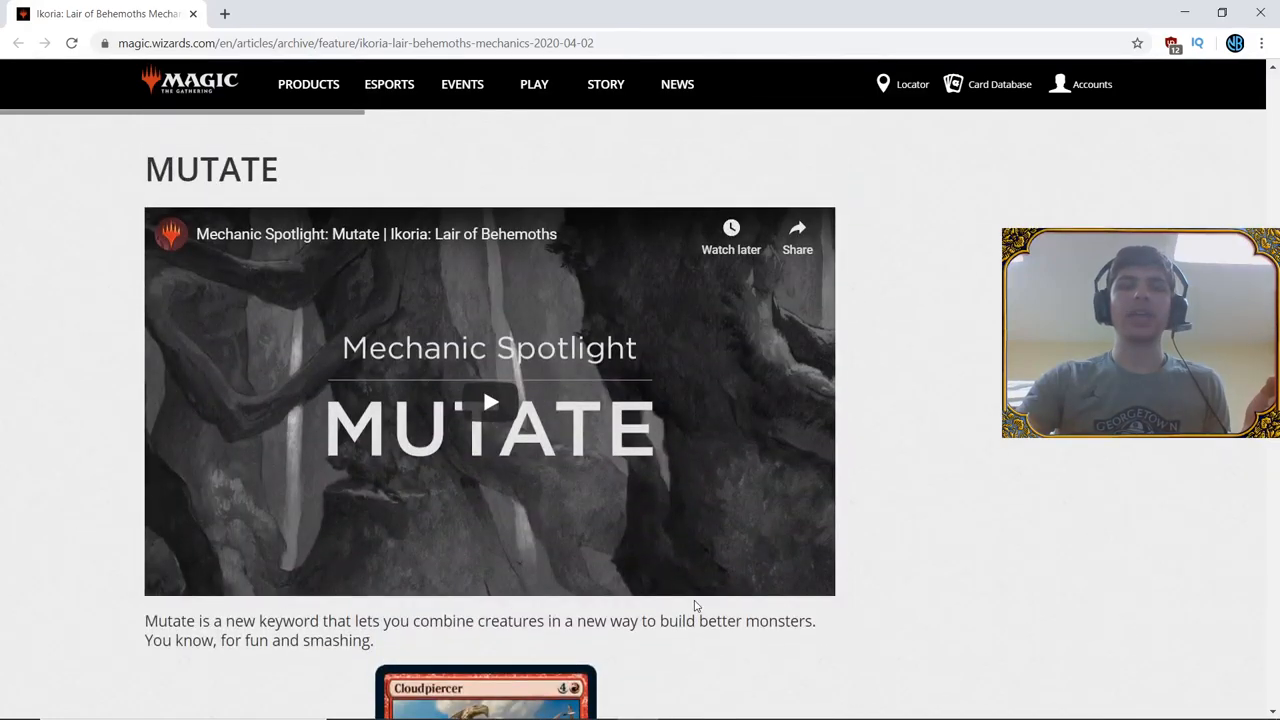
pyautogui.scroll(-12, 697, 606)
pyautogui.scroll(-8, 707, 619)
pyautogui.scroll(2, 707, 619)
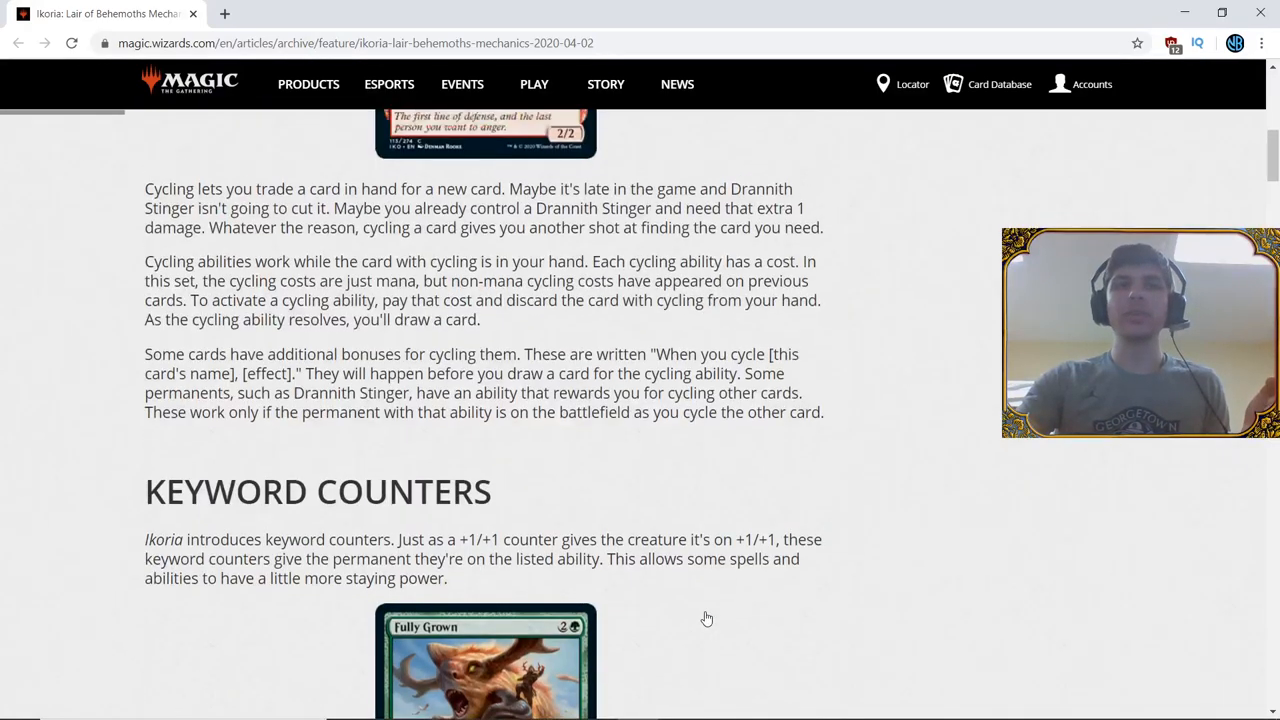
pyautogui.scroll(10, 707, 619)
pyautogui.scroll(-2, 30, 518)
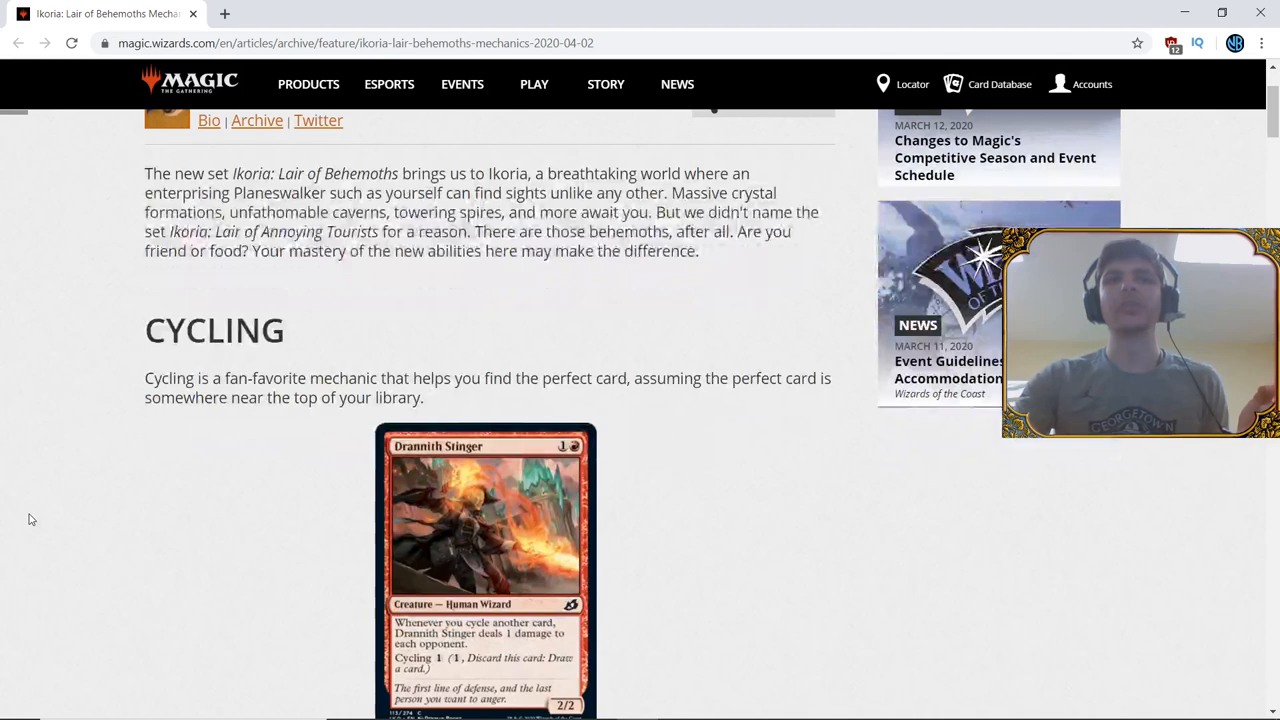
pyautogui.scroll(1, 30, 518)
pyautogui.scroll(-2, 30, 518)
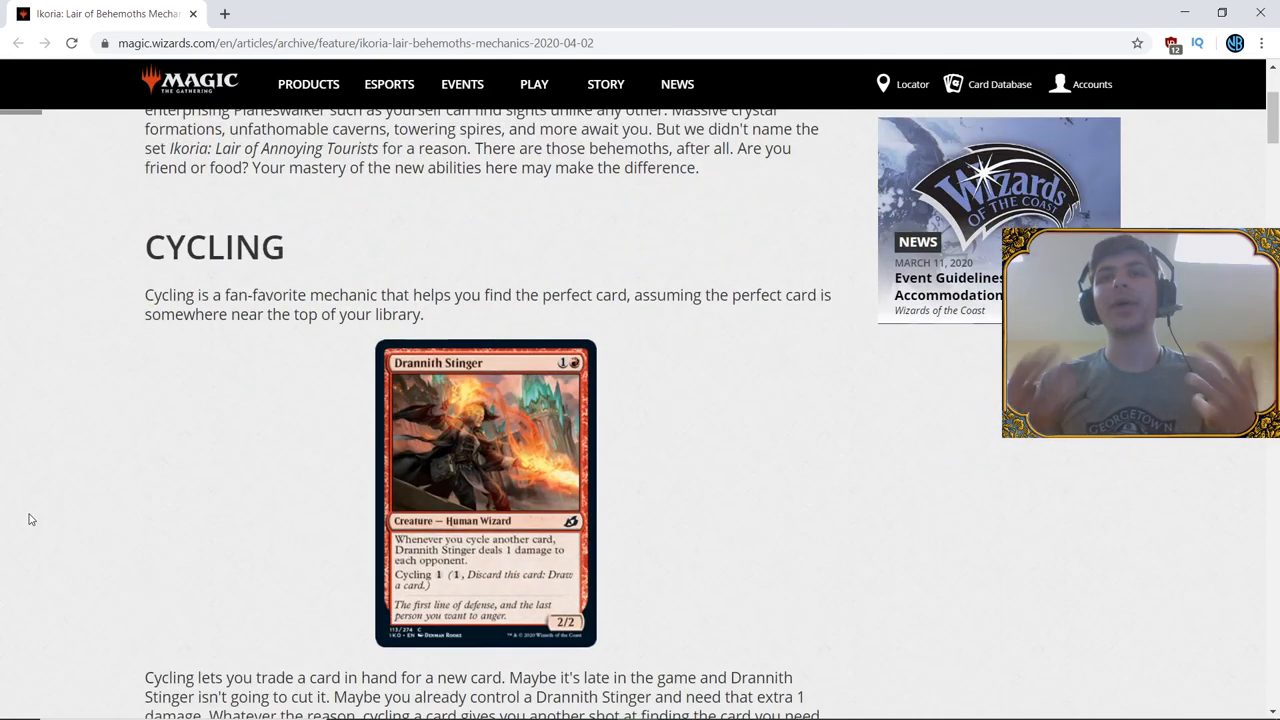